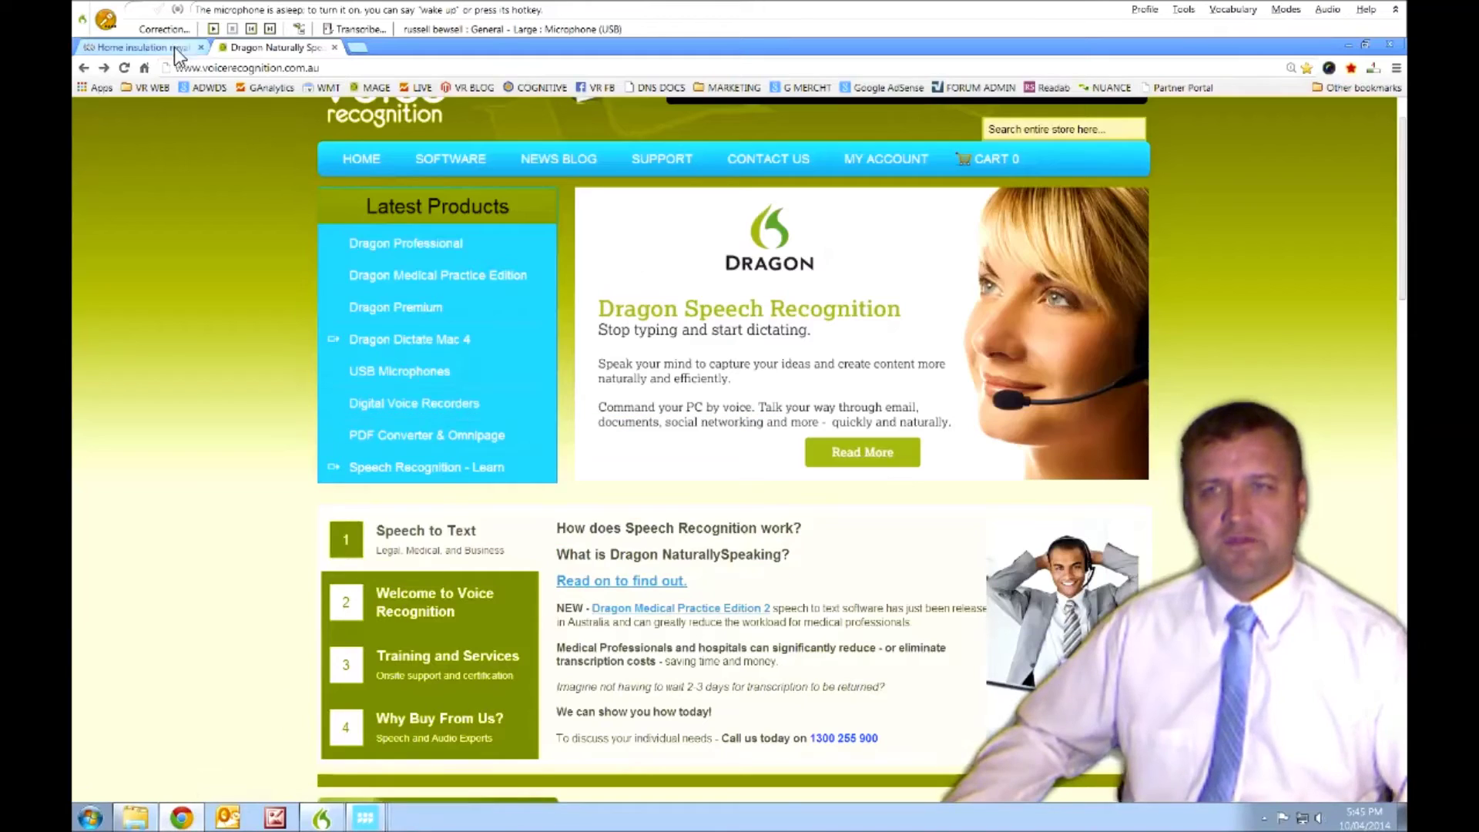
- Open the ABC News article on the home insulation royal commission in Chrome
{"action": "left_click", "coordinate": [174, 48]}
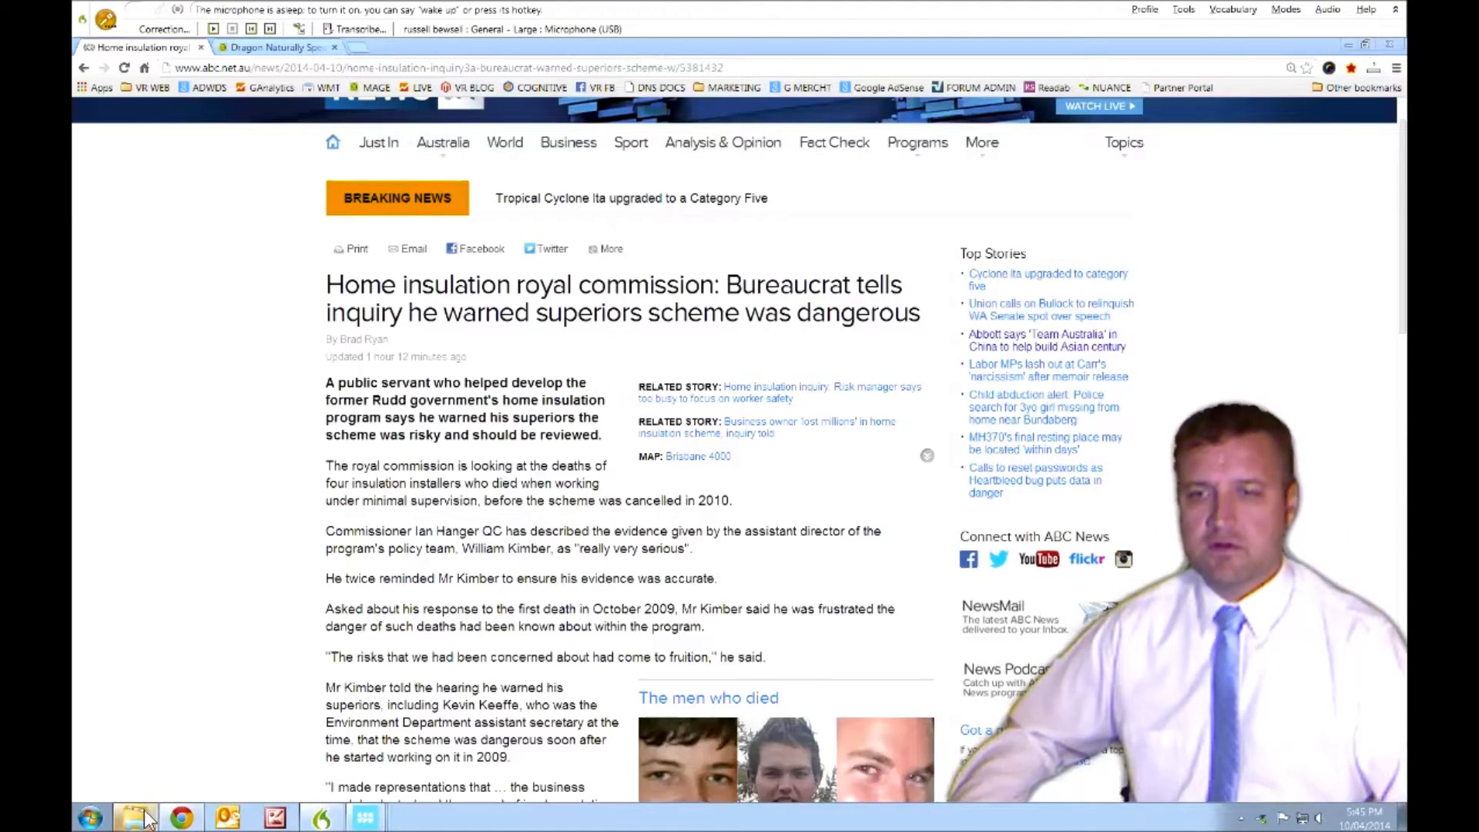
- Open the recorder's files in a folder from AutoPlay and minimize Chrome to the desktop
{"action": "left_click", "coordinate": [732, 333]}
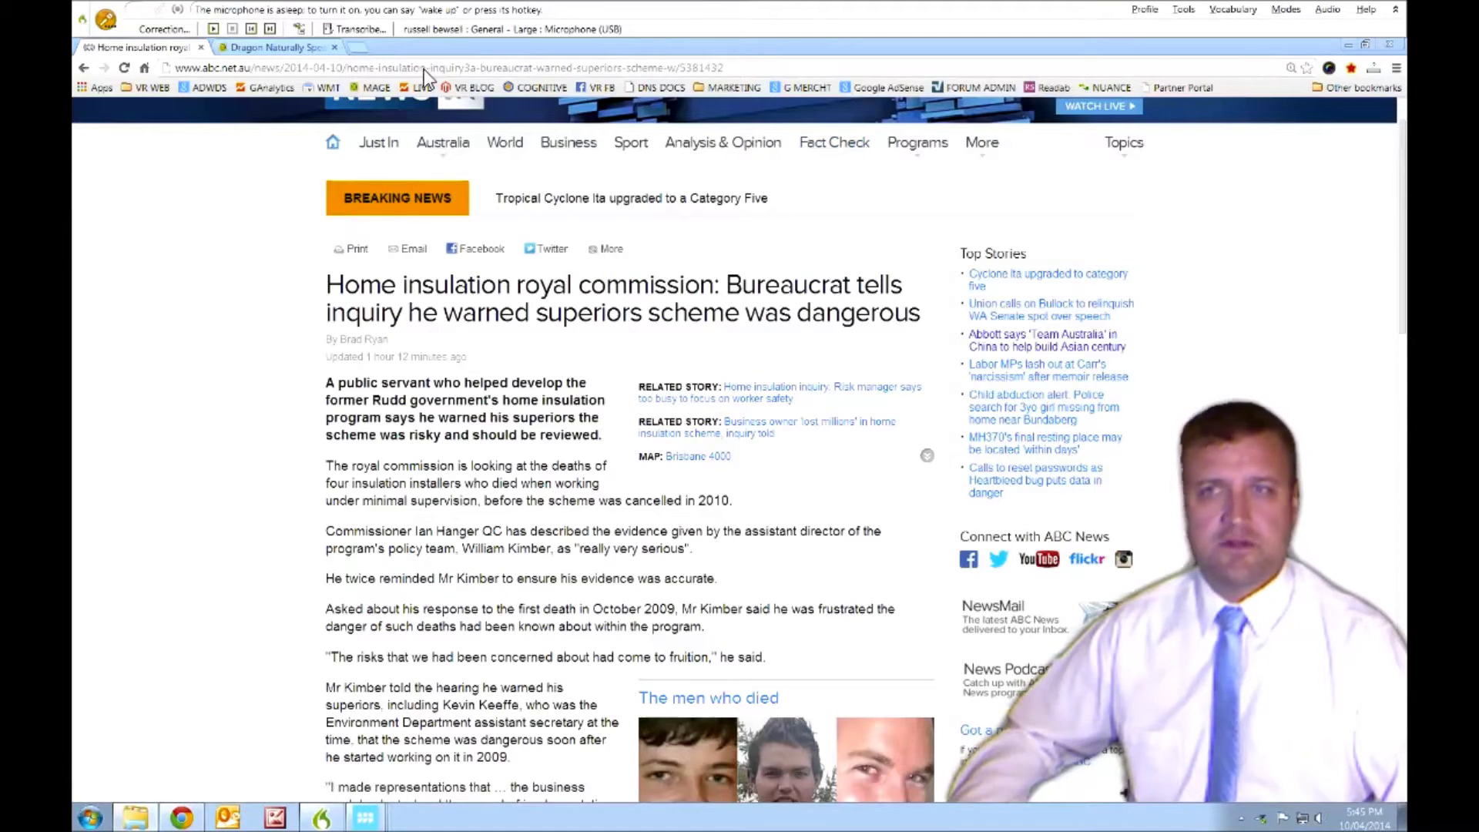
{"action": "left_click", "coordinate": [297, 48]}
{"action": "left_click", "coordinate": [1347, 43]}
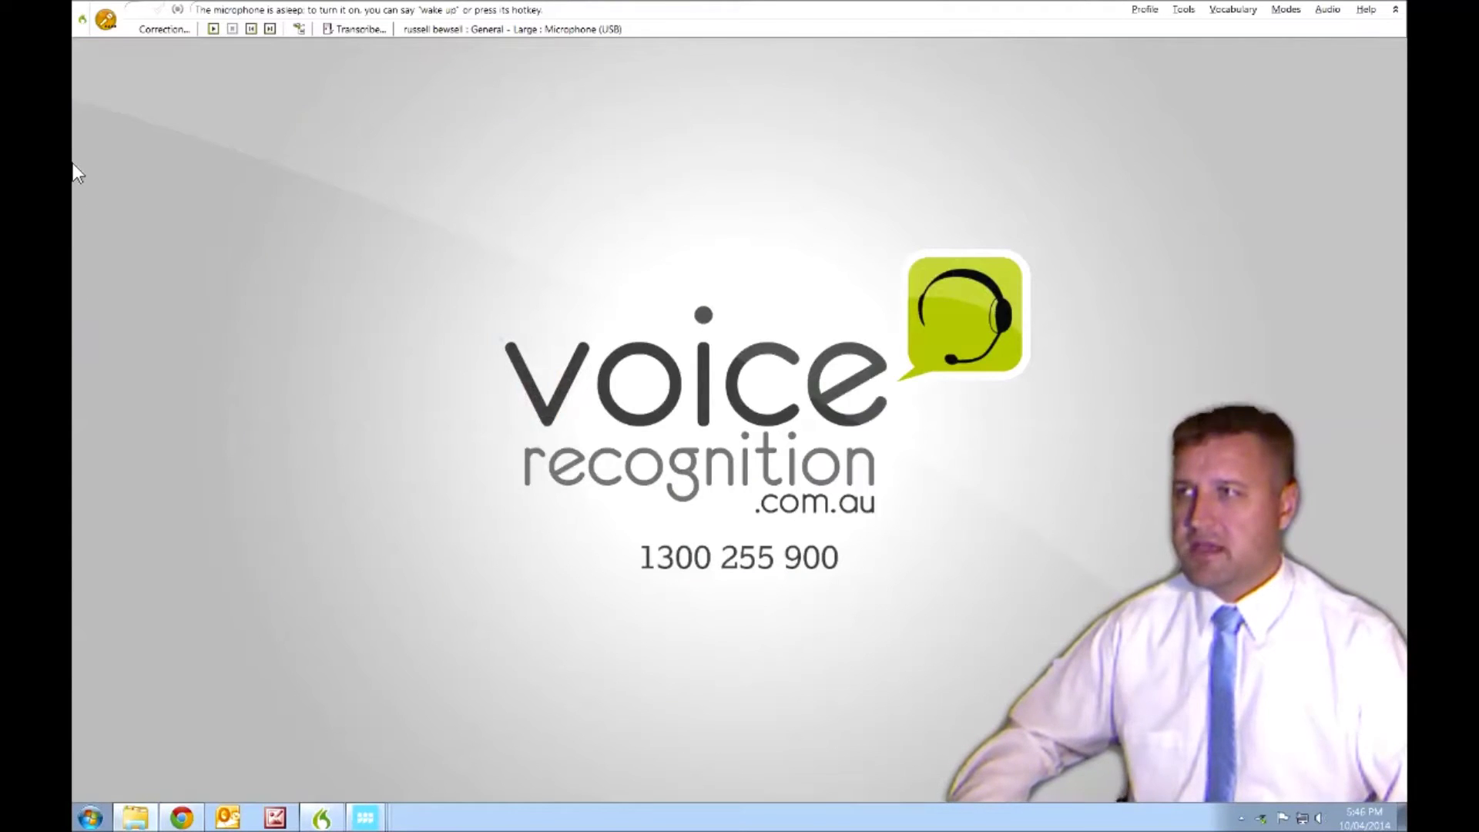
- Move the DPM audio file onto the desktop and transcribe it into a new DragonPad document
{"action": "left_click_drag", "start_coordinate": [73, 163], "coordinate": [794, 272]}
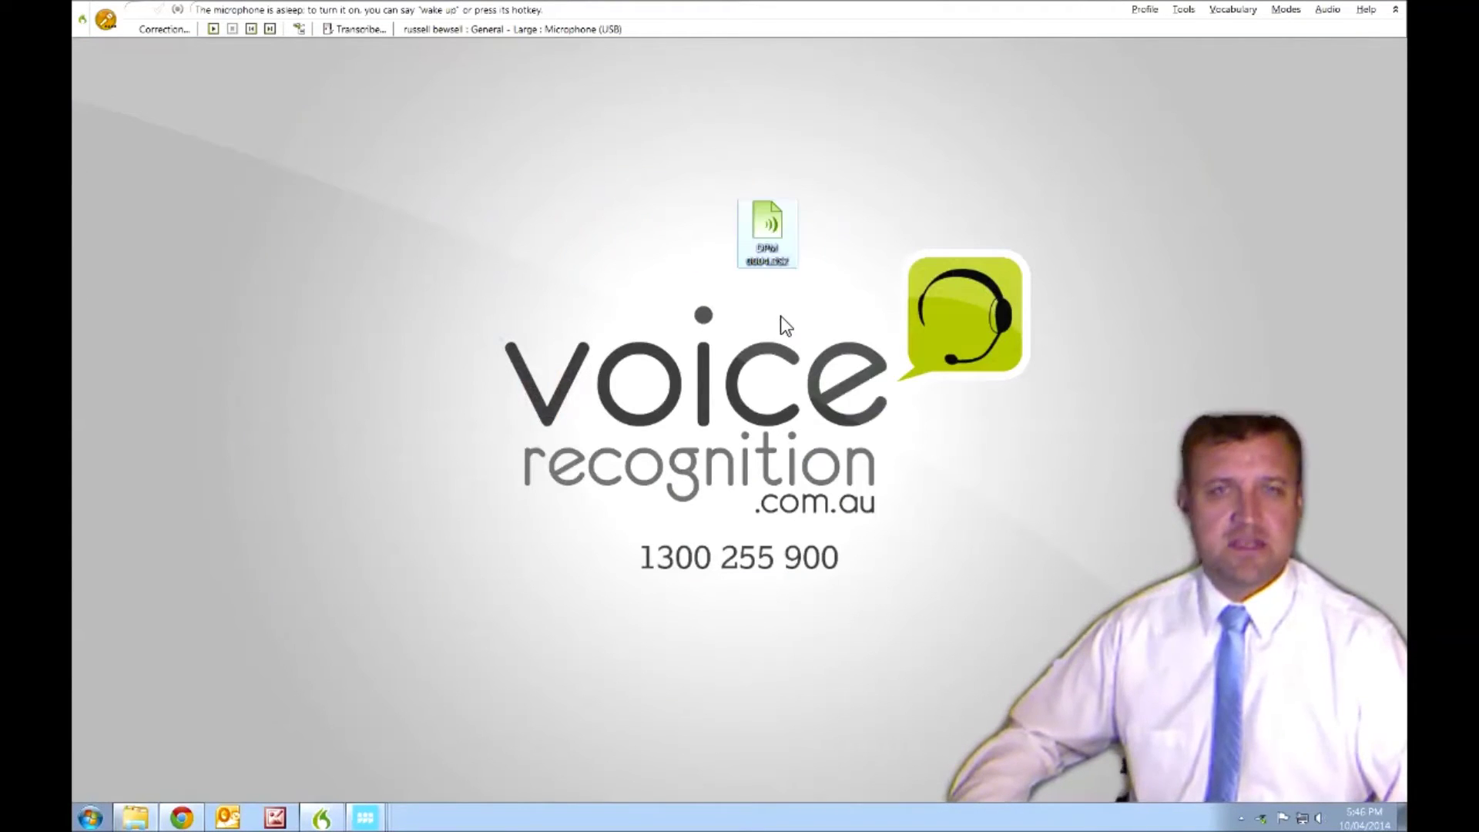
{"action": "left_click_drag", "start_coordinate": [926, 145], "coordinate": [928, 147]}
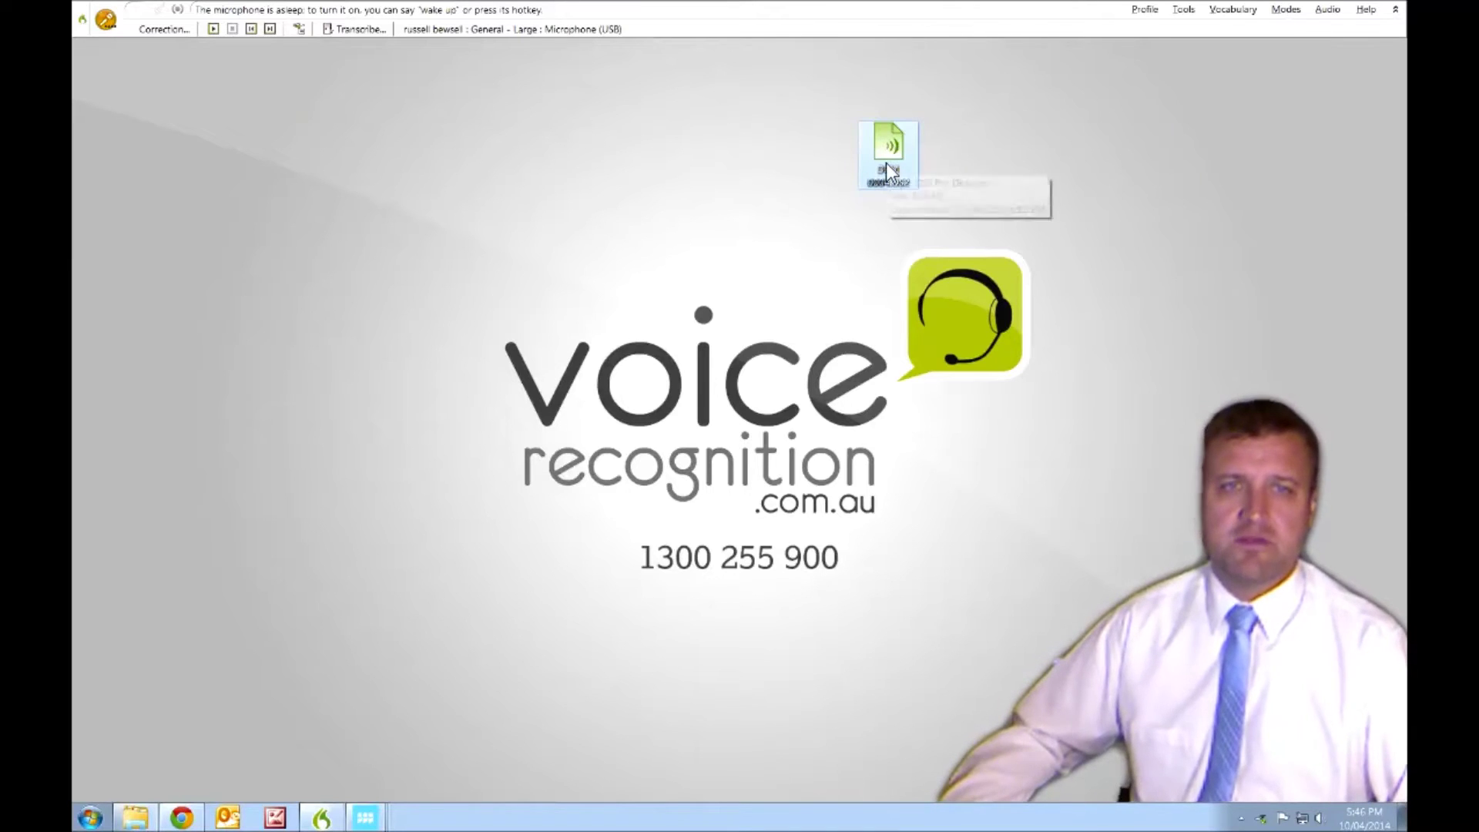
{"action": "left_click_drag", "start_coordinate": [886, 163], "coordinate": [372, 33]}
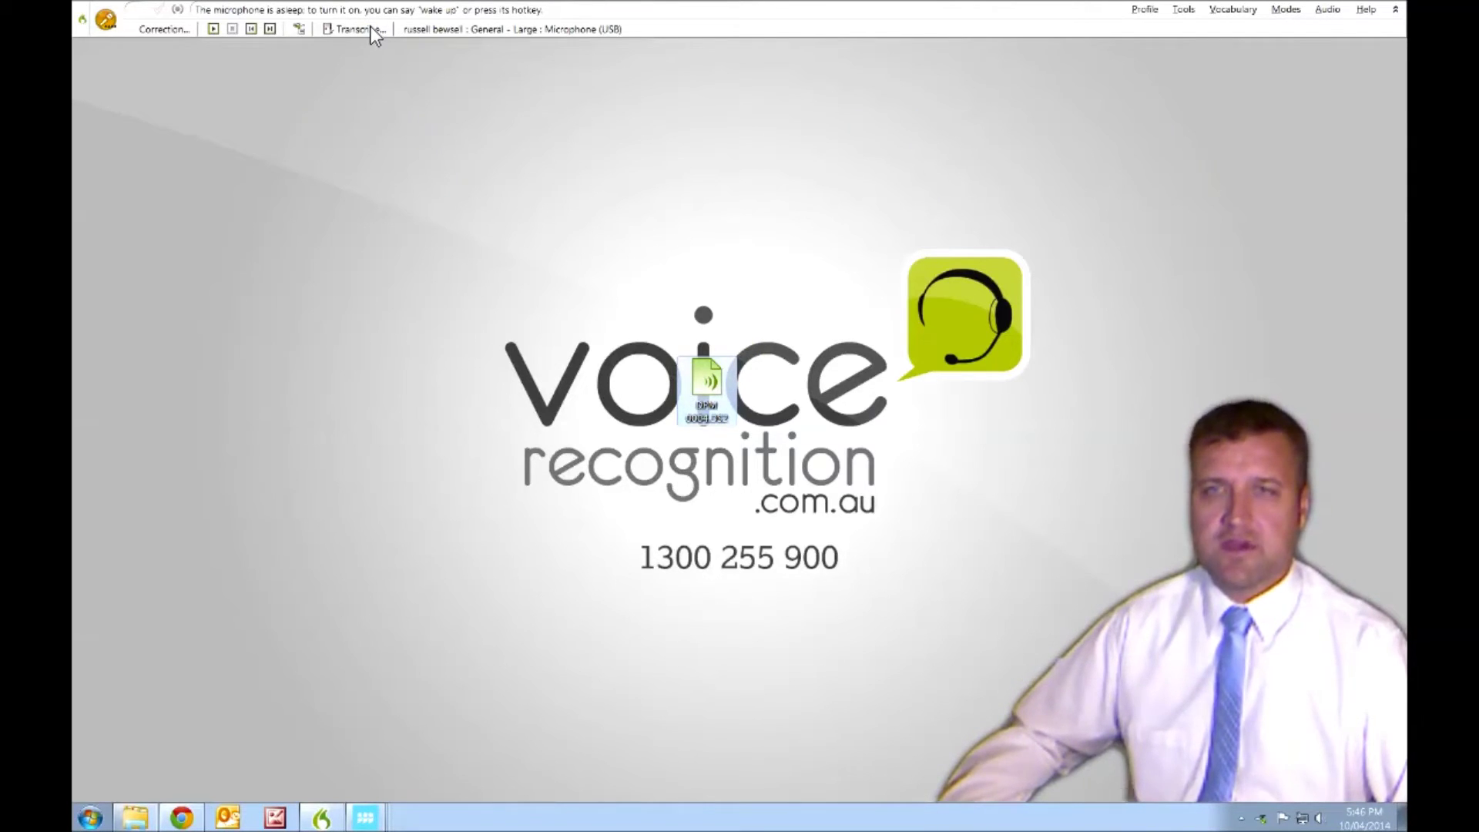
{"action": "double_click", "coordinate": [701, 414]}
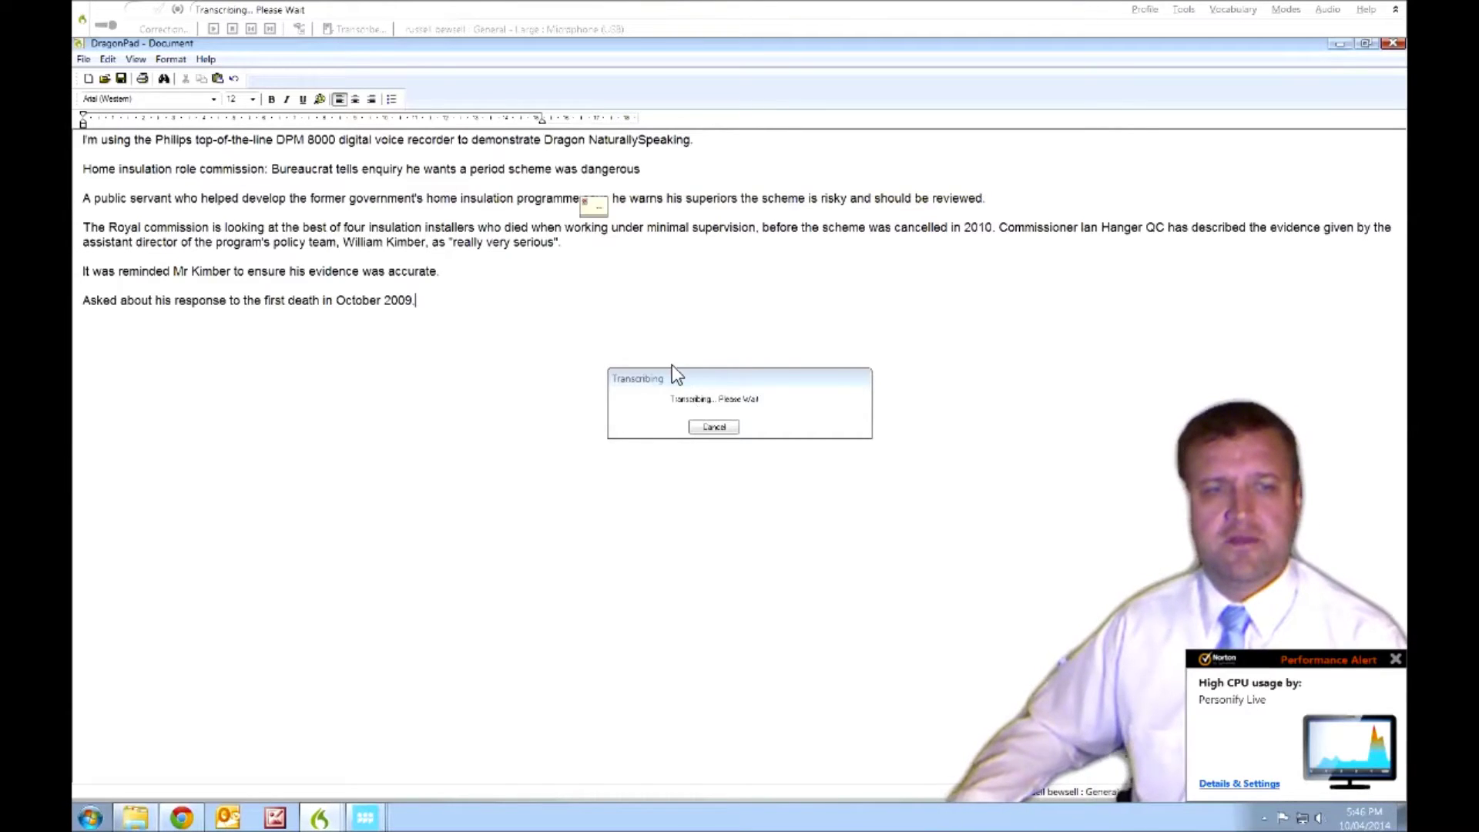
- Dismiss the Norton Performance Alert while the transcription finishes
{"action": "left_click", "coordinate": [1395, 660]}
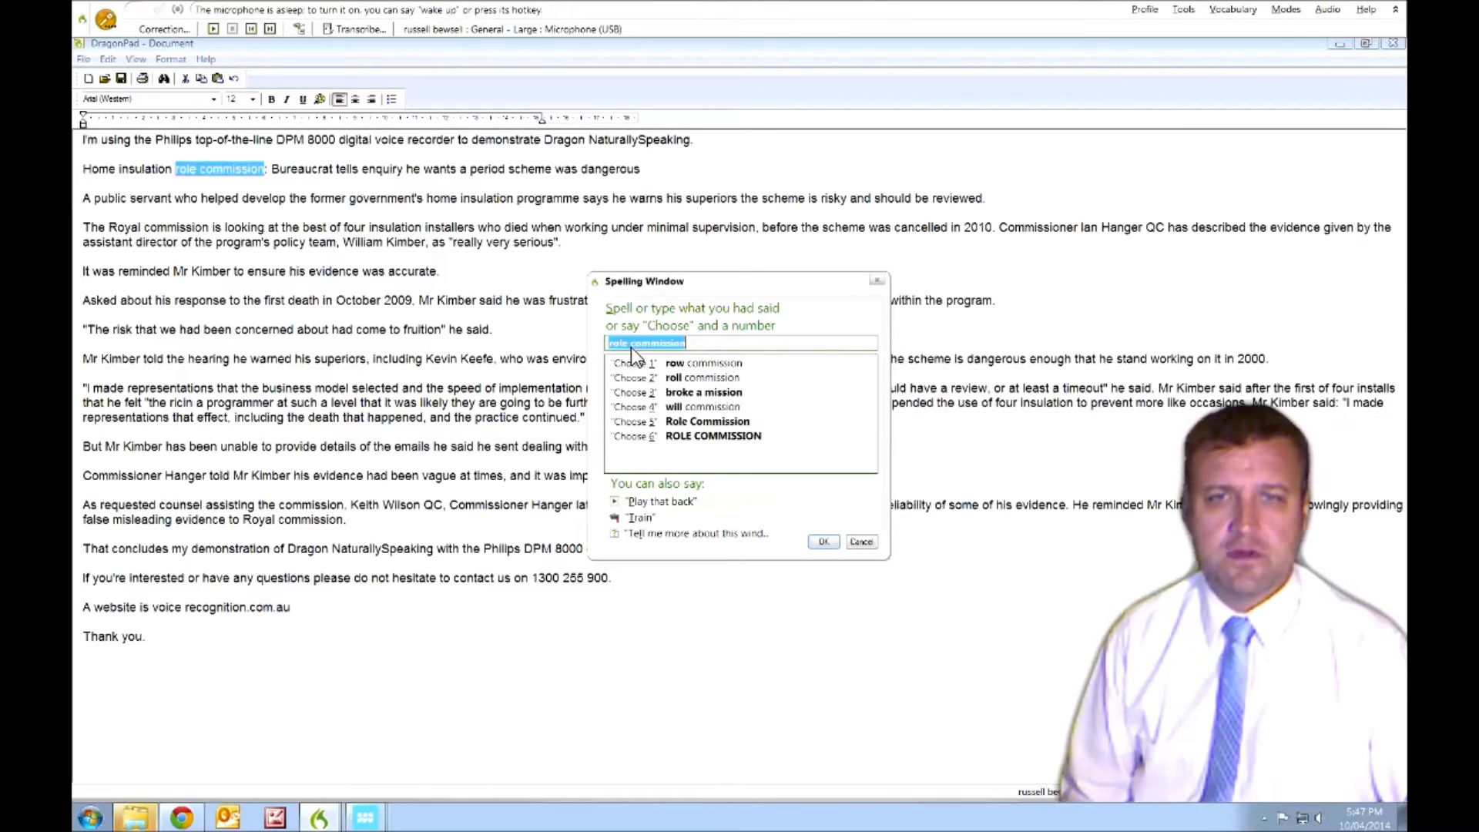
- Correct 'Home insulation role commission' to 'Royal' commission using Correct That and the Spelling Window
{"action": "key", "text": "Delete"}
{"action": "key", "text": "Delete"}
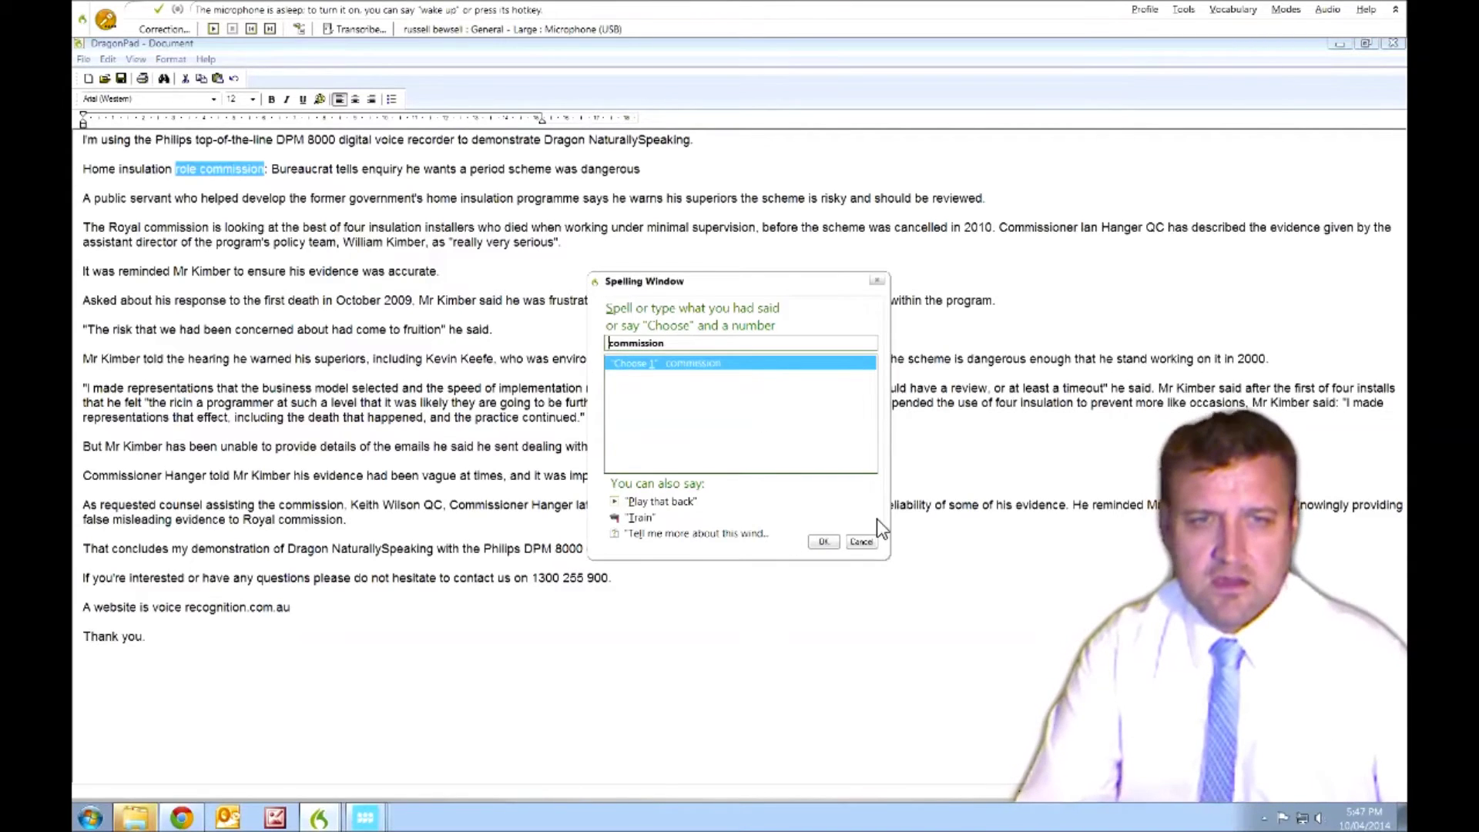
{"action": "left_click", "coordinate": [867, 542]}
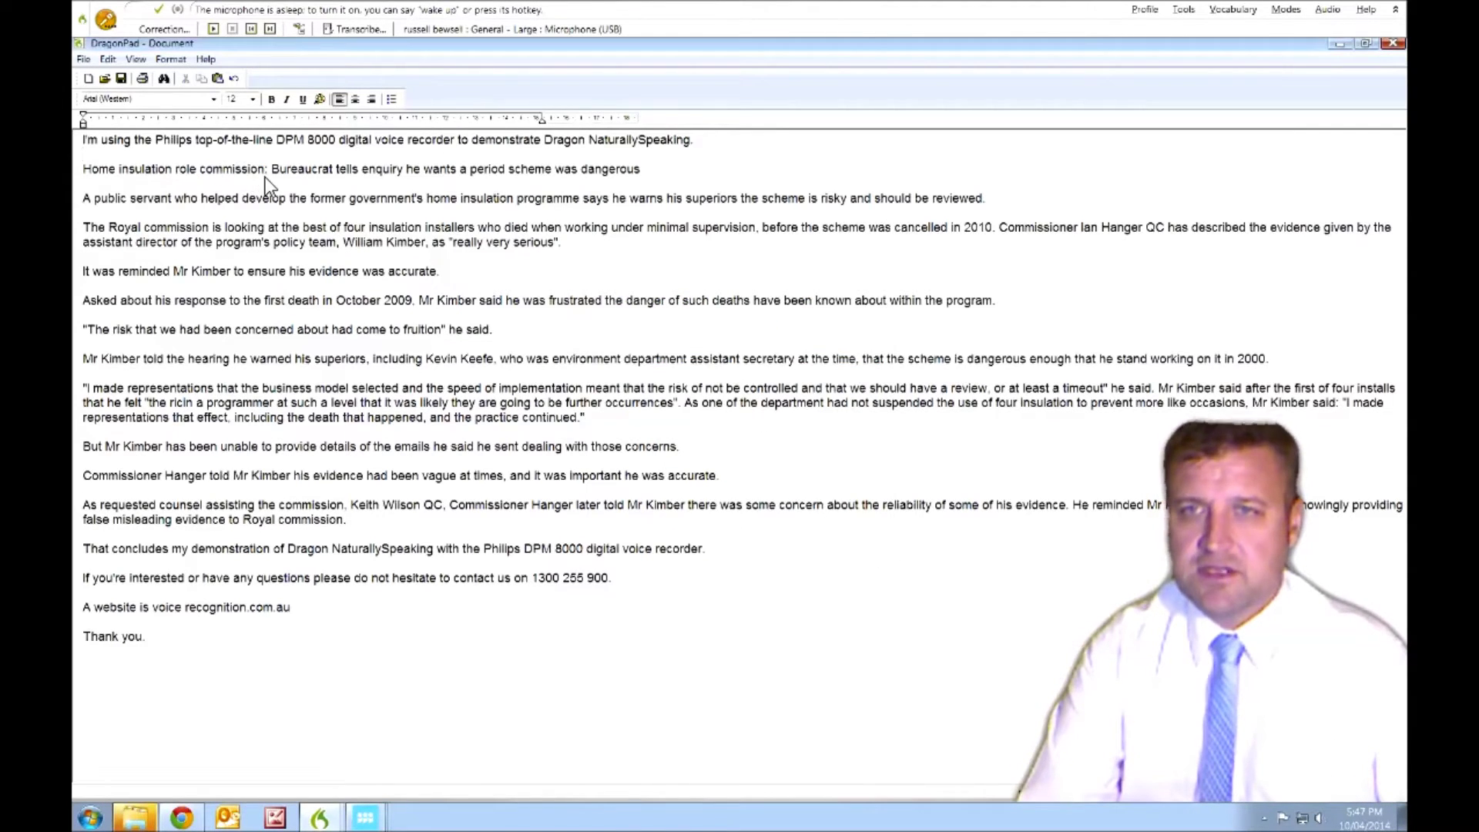
{"action": "left_click_drag", "start_coordinate": [265, 173], "coordinate": [83, 174]}
{"action": "right_click", "coordinate": [142, 164]}
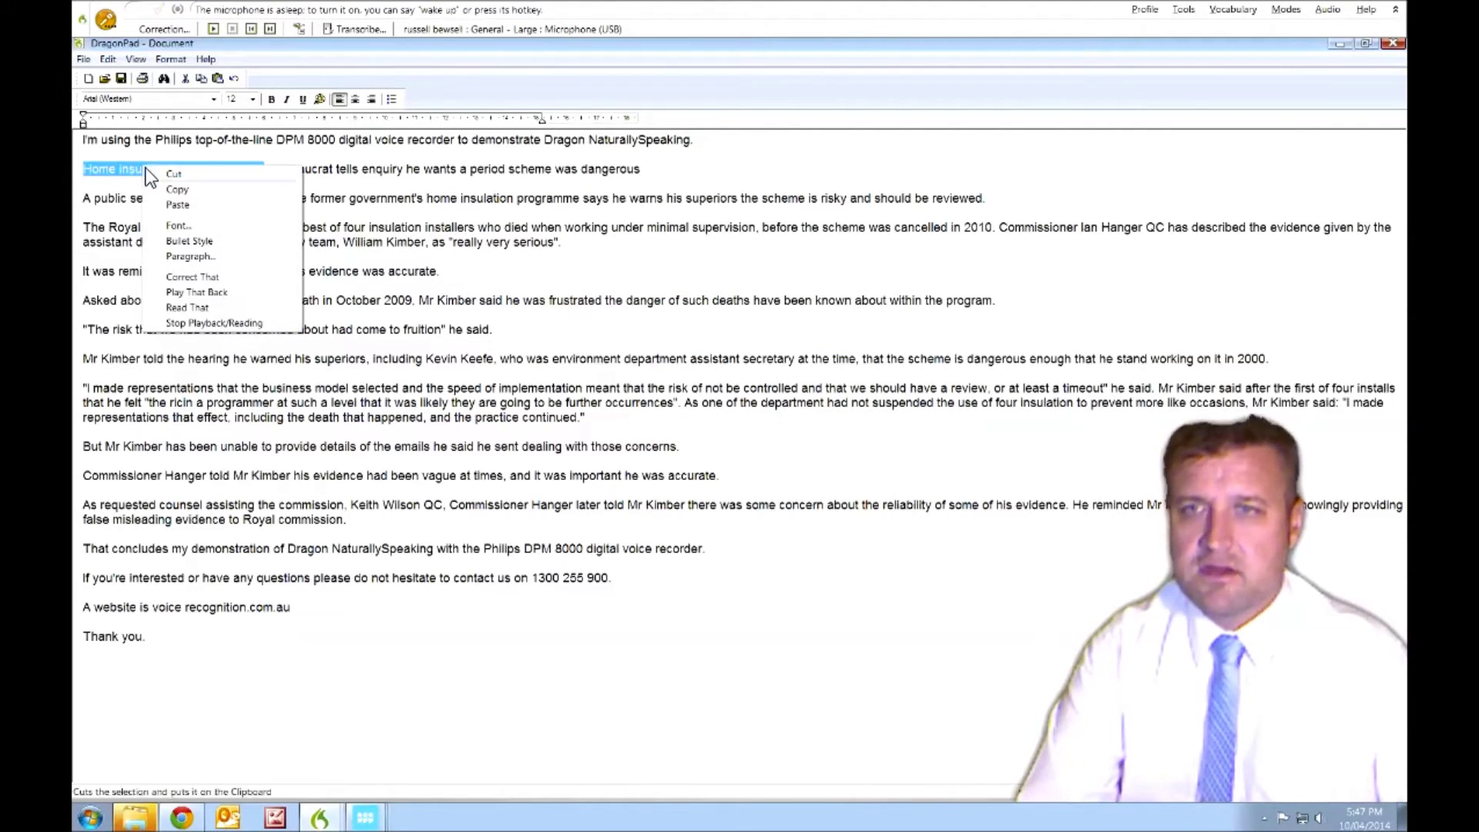
{"action": "left_click", "coordinate": [207, 290]}
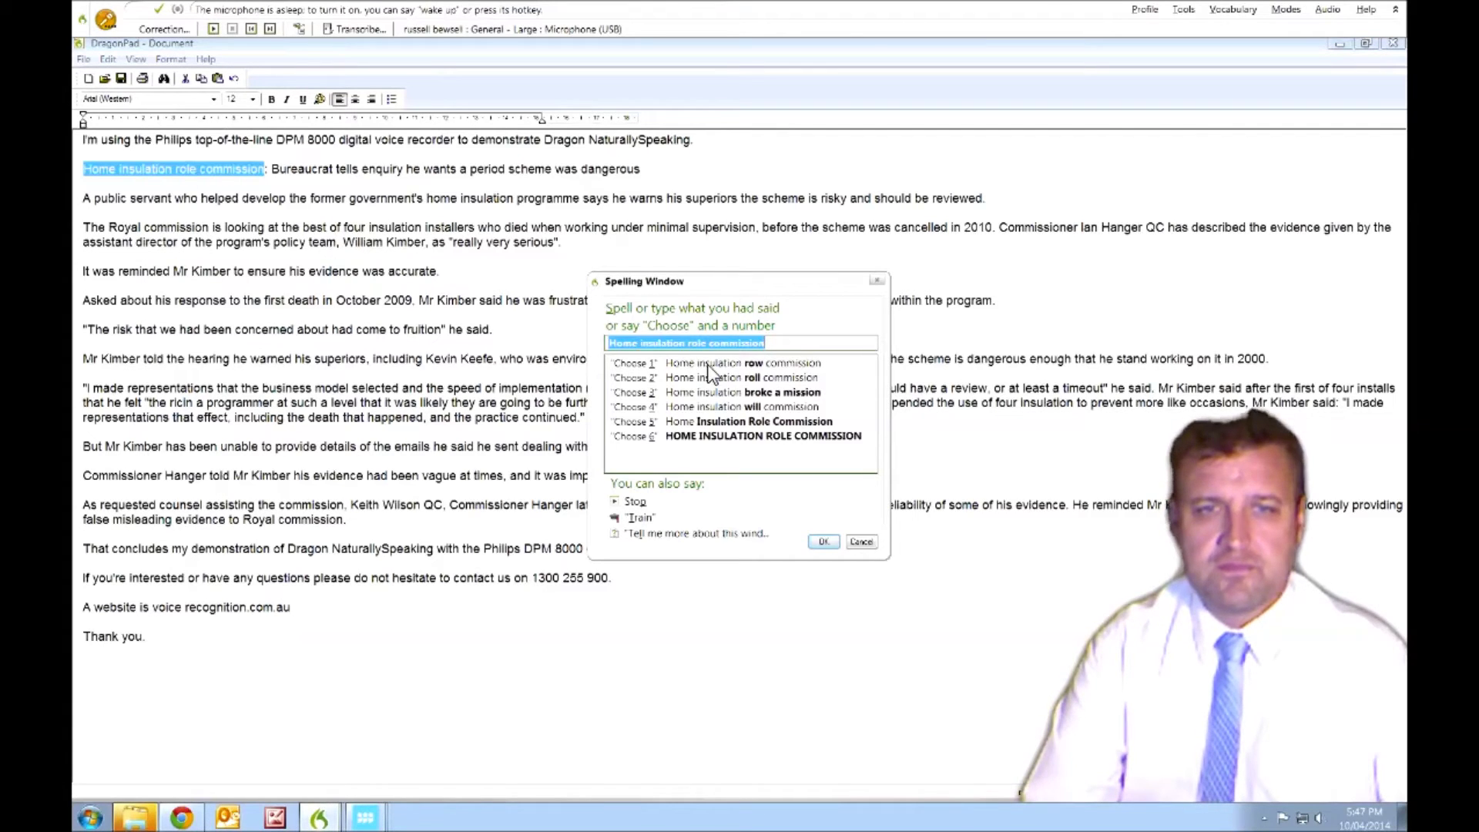
{"action": "left_click", "coordinate": [707, 343]}
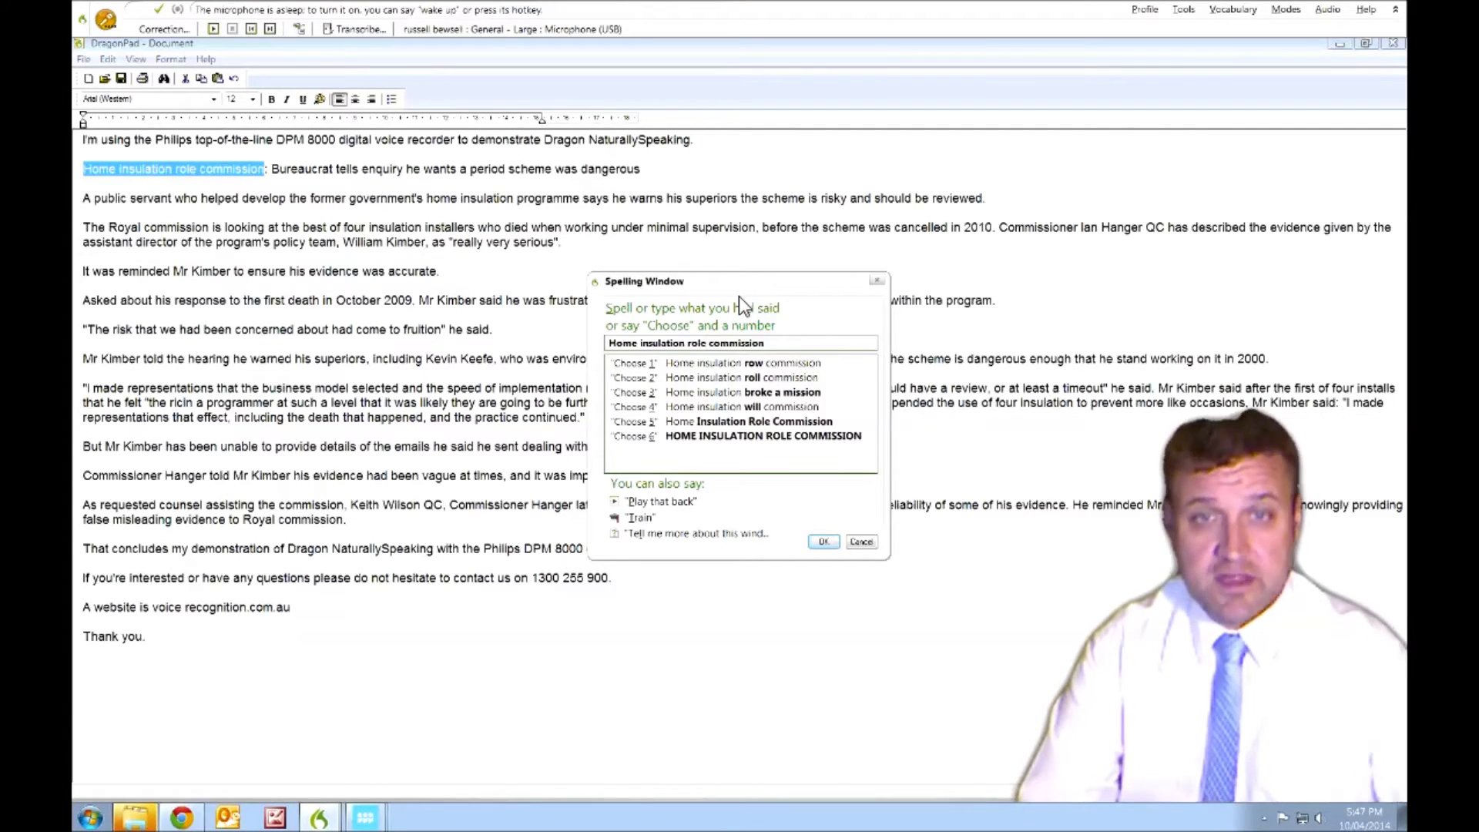
{"action": "key", "text": "BackSpace"}
{"action": "key", "text": "BackSpace"}
{"action": "key", "text": "BackSpace"}
{"action": "key", "text": "BackSpace"}
{"action": "type", "text": "R"}
{"action": "type", "text": "oyal"}
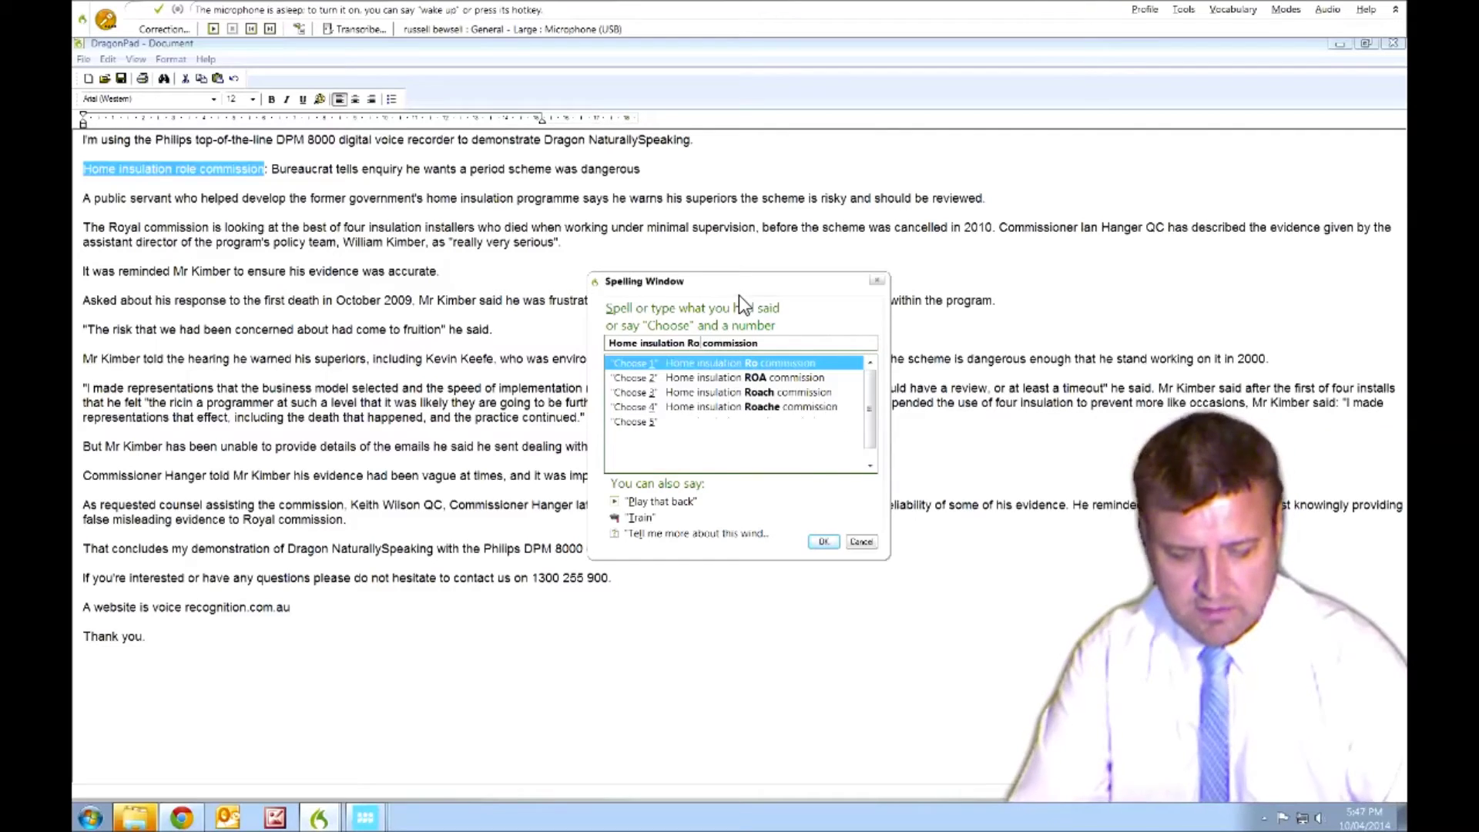
{"action": "key", "text": "Return"}
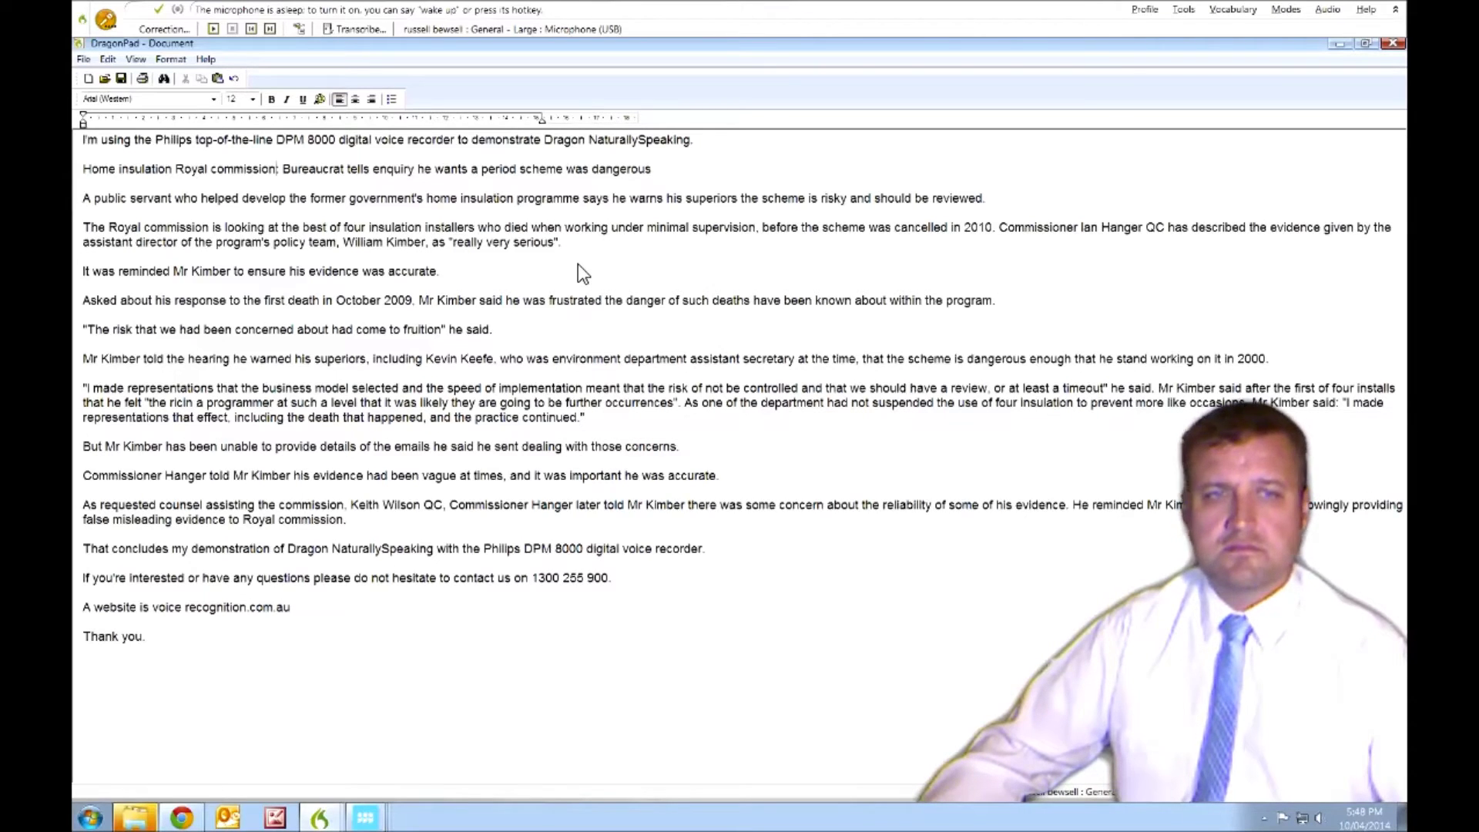
- Play back the recorded audio for the 'I made representations' paragraph, then stop it
{"action": "double_click", "coordinate": [1254, 359]}
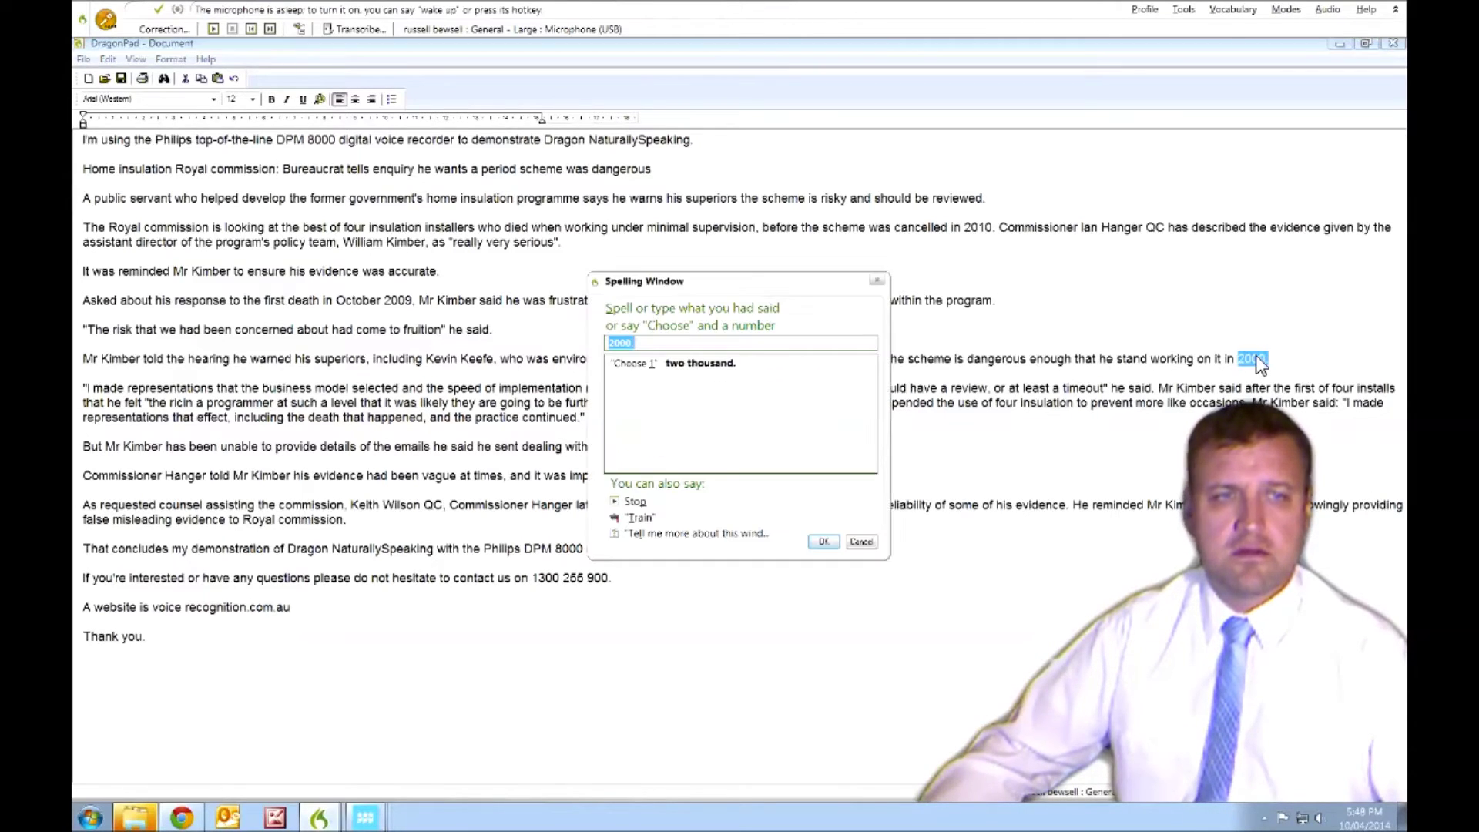
{"action": "left_click", "coordinate": [879, 281]}
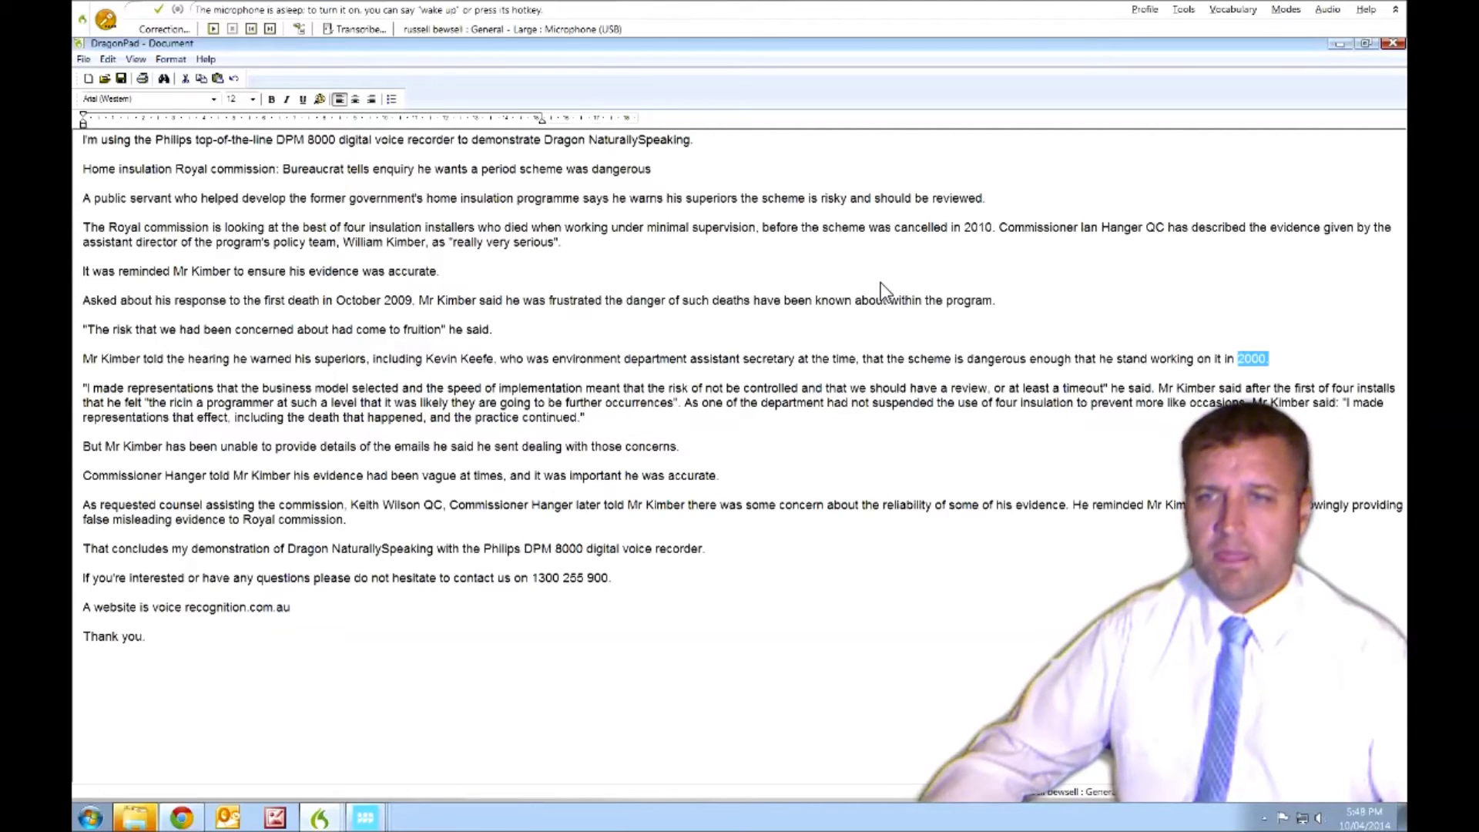
{"action": "left_click_drag", "start_coordinate": [585, 416], "coordinate": [86, 385]}
{"action": "right_click", "coordinate": [163, 404]}
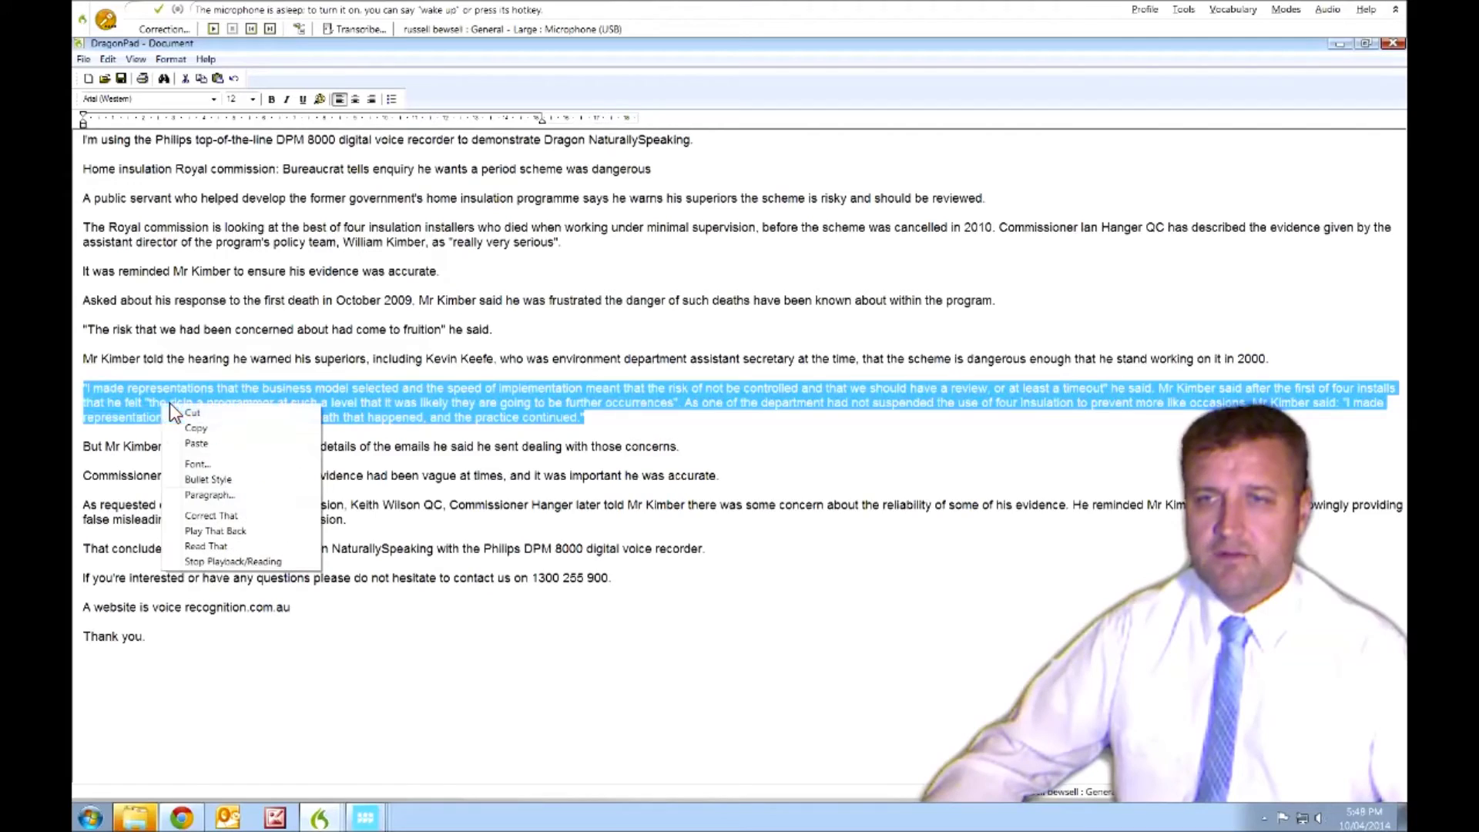
{"action": "left_click", "coordinate": [245, 534]}
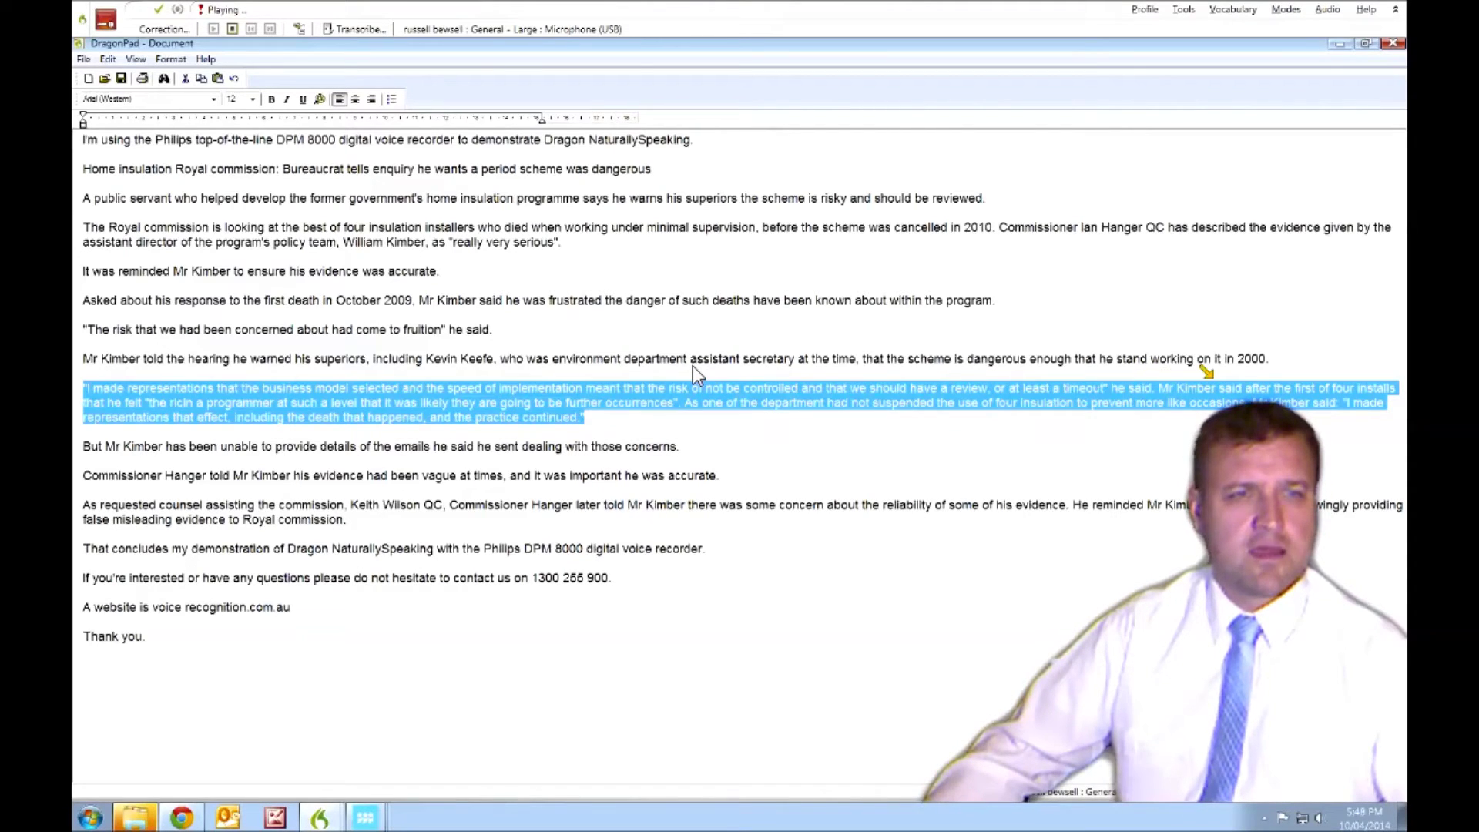
{"action": "left_click", "coordinate": [681, 423]}
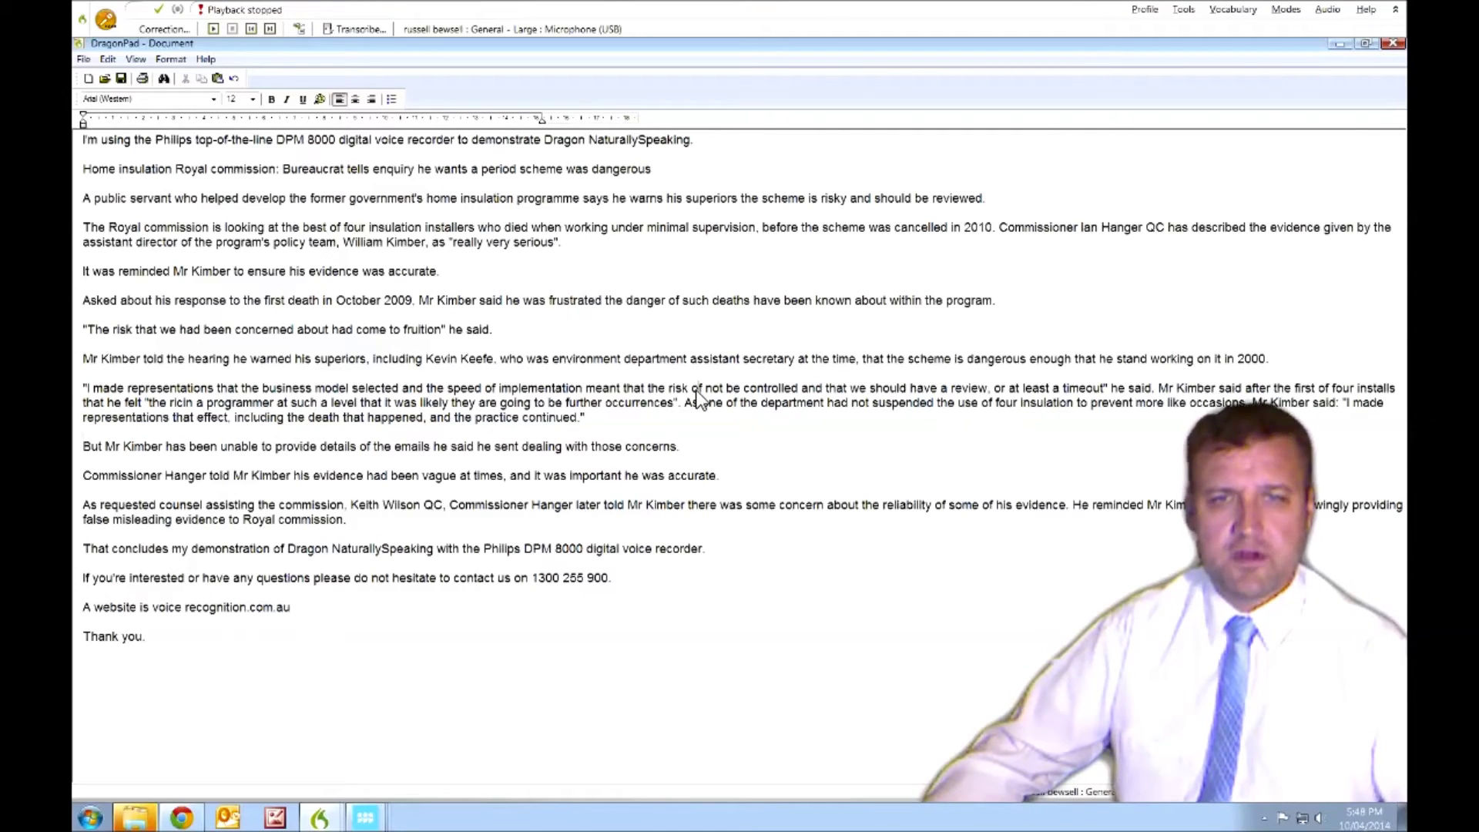
- Replace 'of not be' with 'could not be control' in the quoted paragraph
{"action": "left_click_drag", "start_coordinate": [693, 388], "coordinate": [742, 389]}
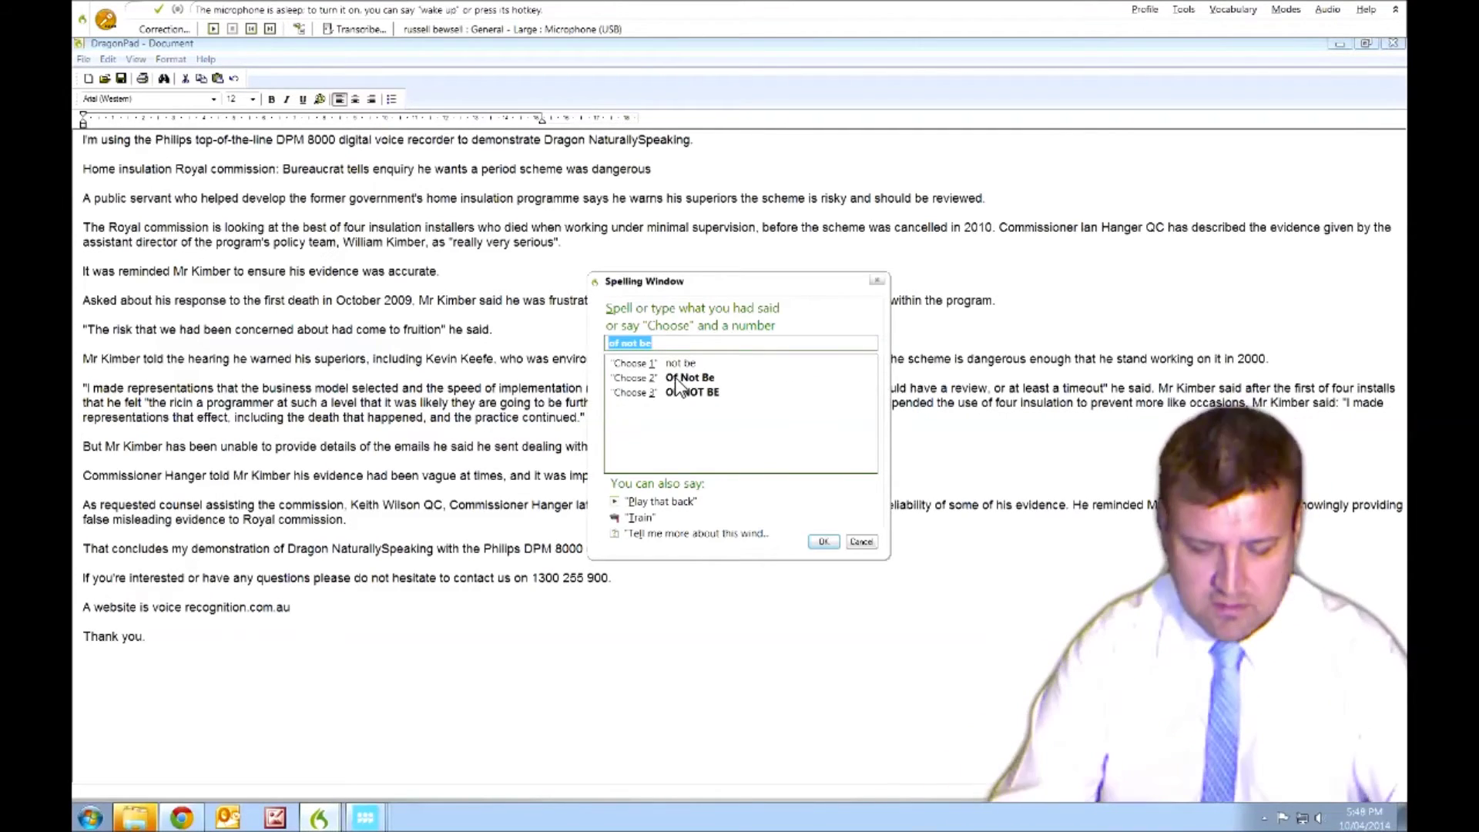
{"action": "type", "text": "c"}
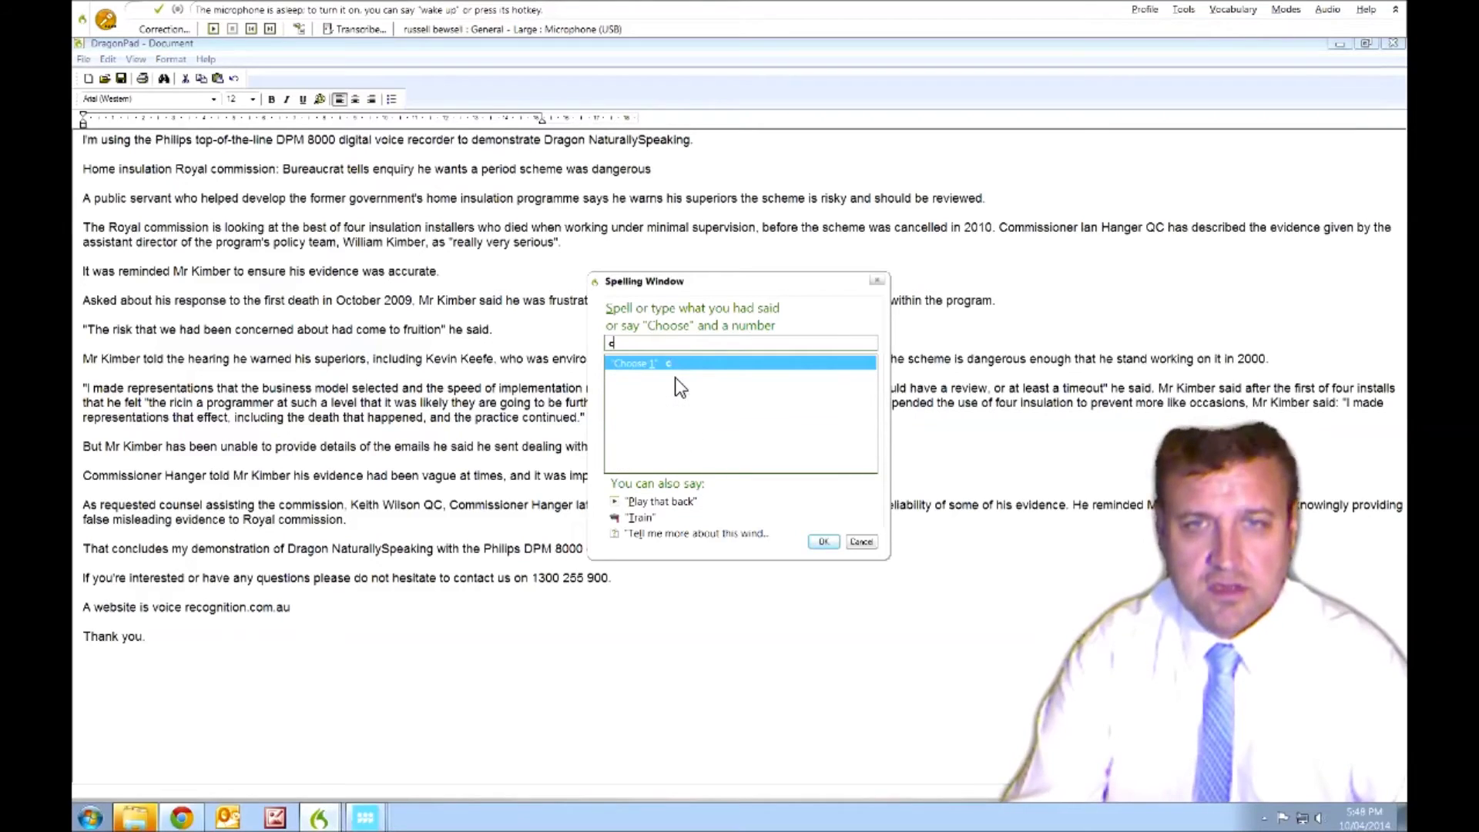
{"action": "type", "text": "o"}
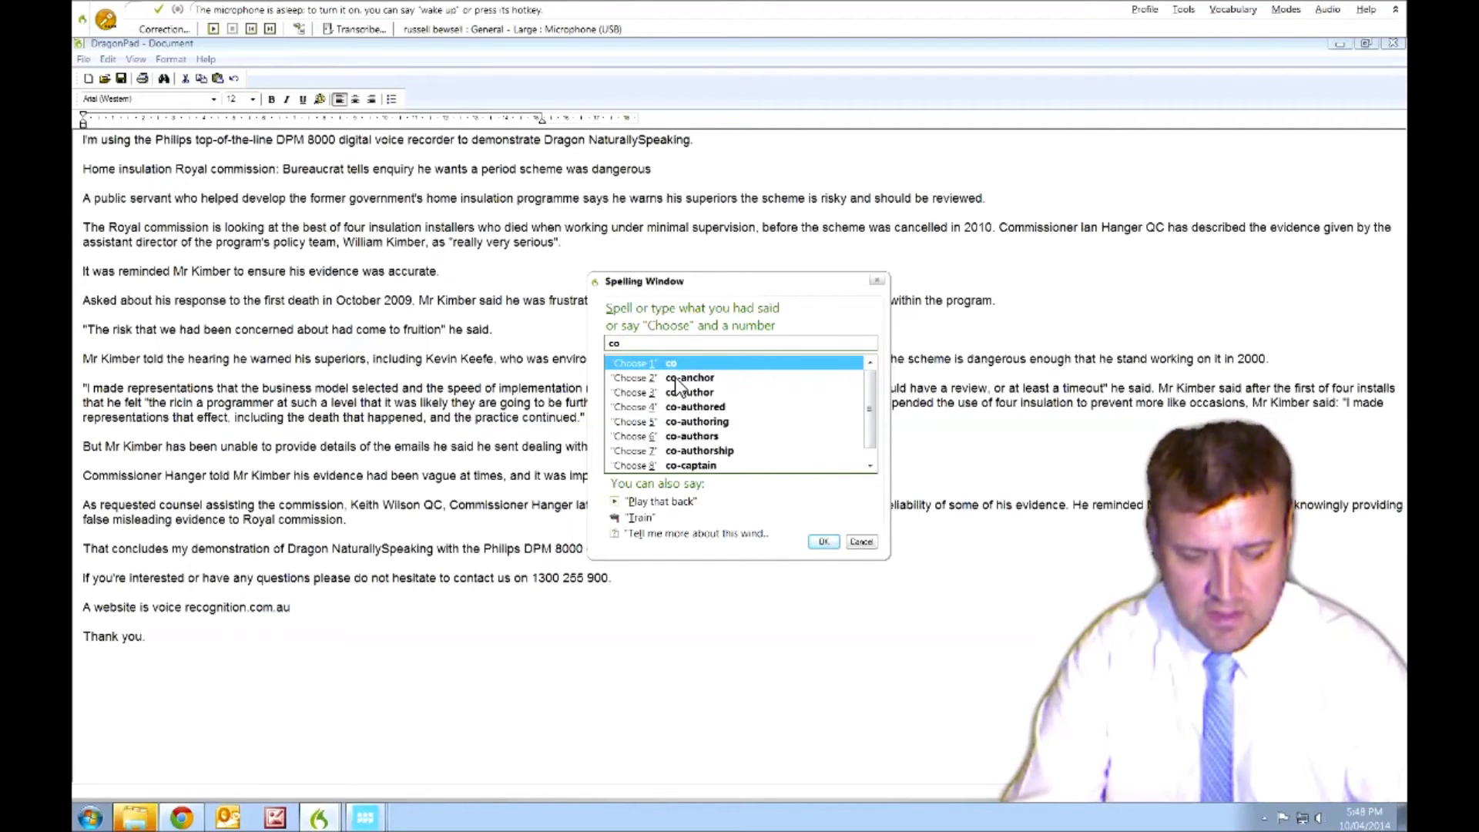
{"action": "type", "text": "uld not be control"}
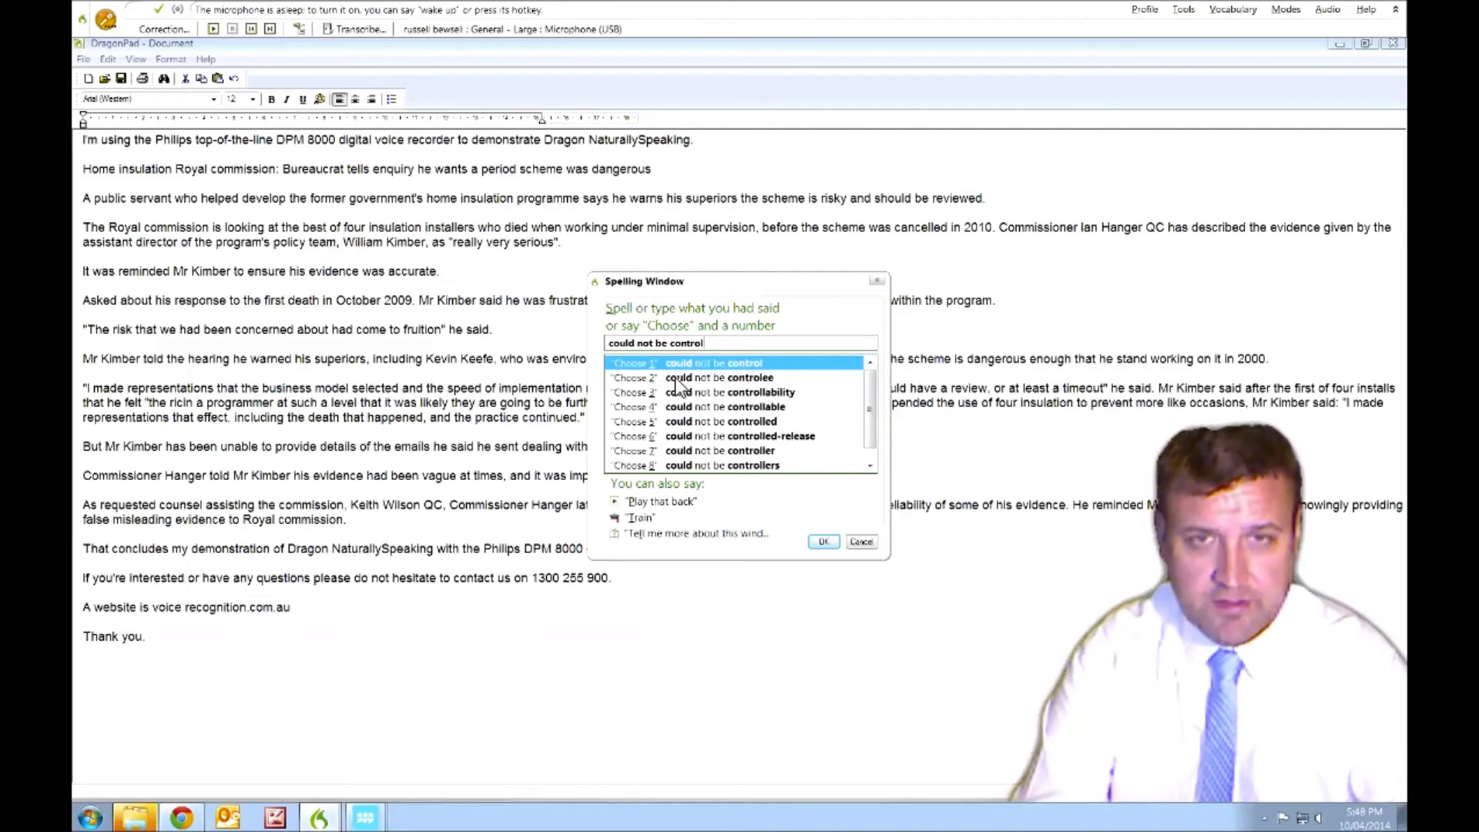
{"action": "key", "text": "Return"}
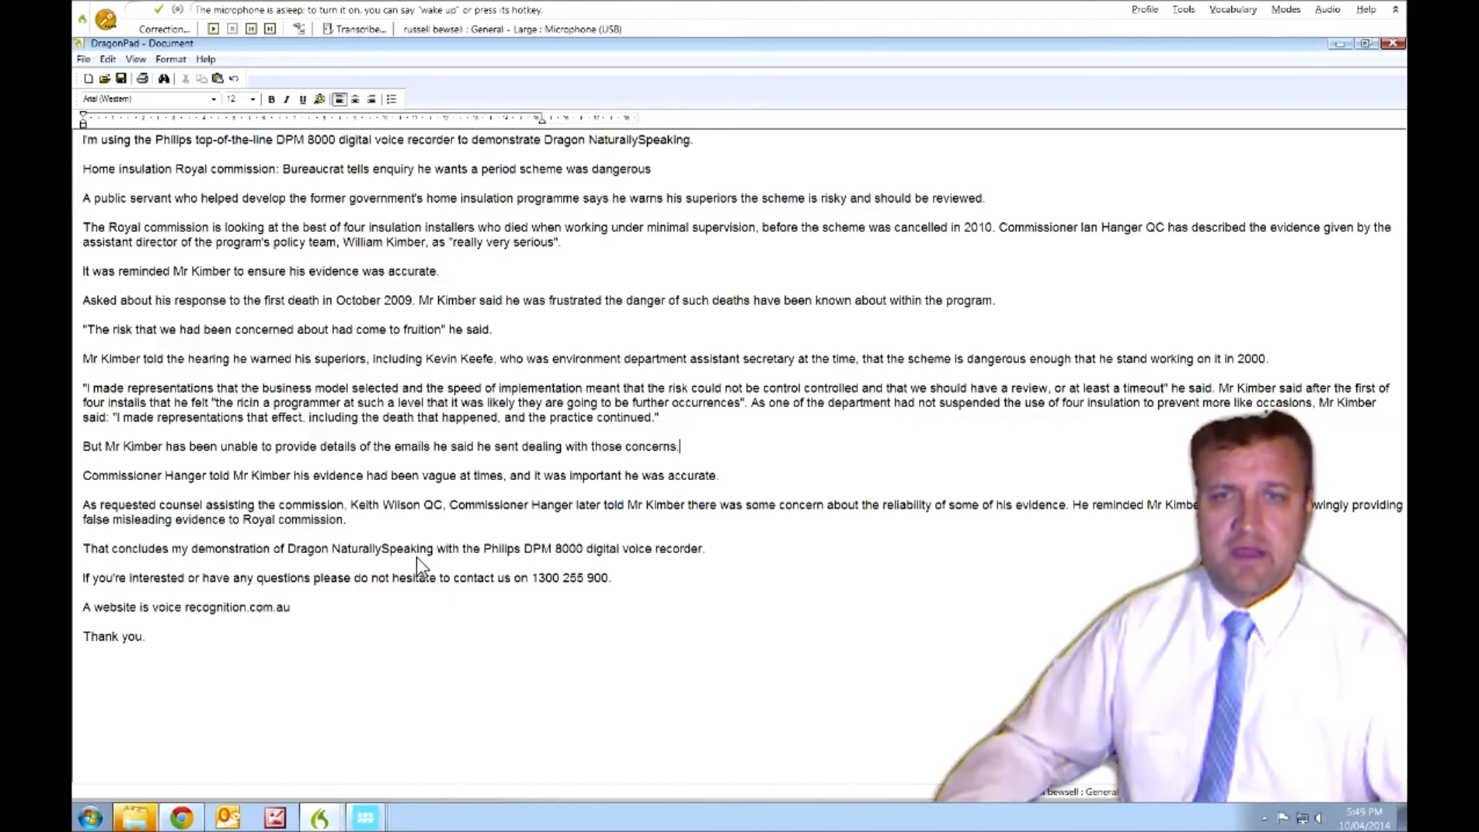
{"action": "right_click", "coordinate": [582, 354]}
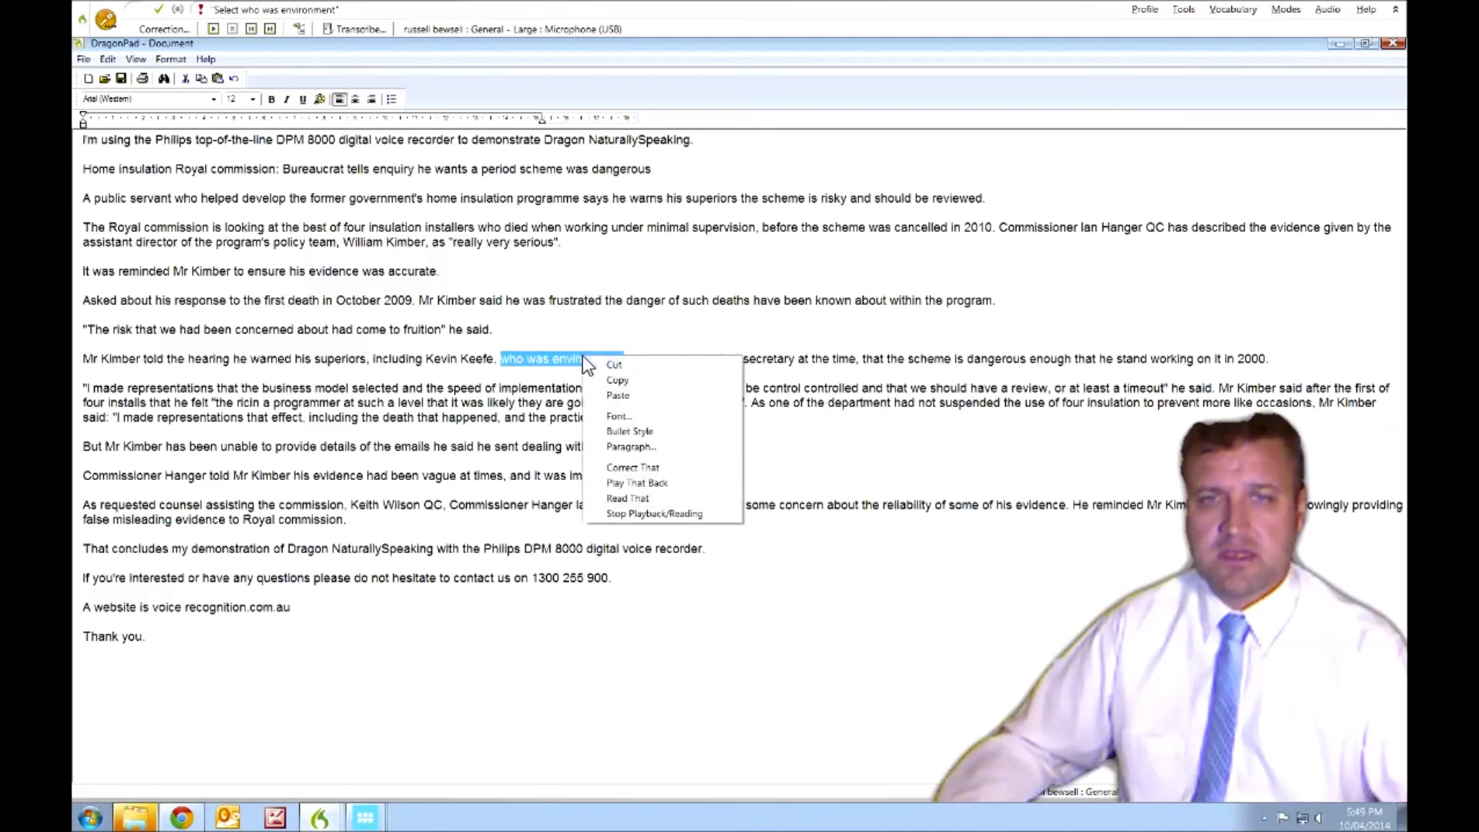
{"action": "left_click", "coordinate": [645, 466]}
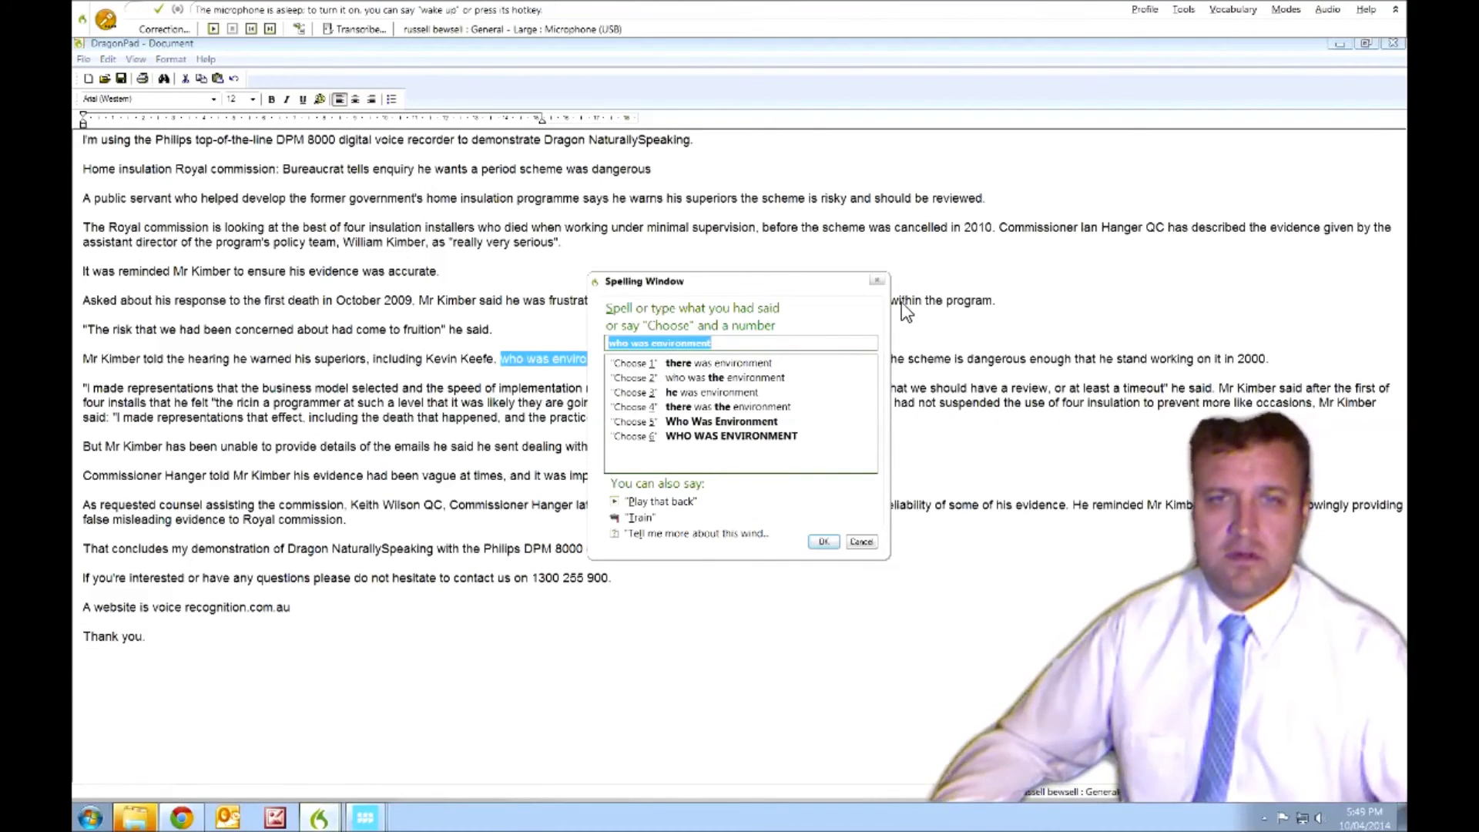
{"action": "left_click", "coordinate": [877, 280]}
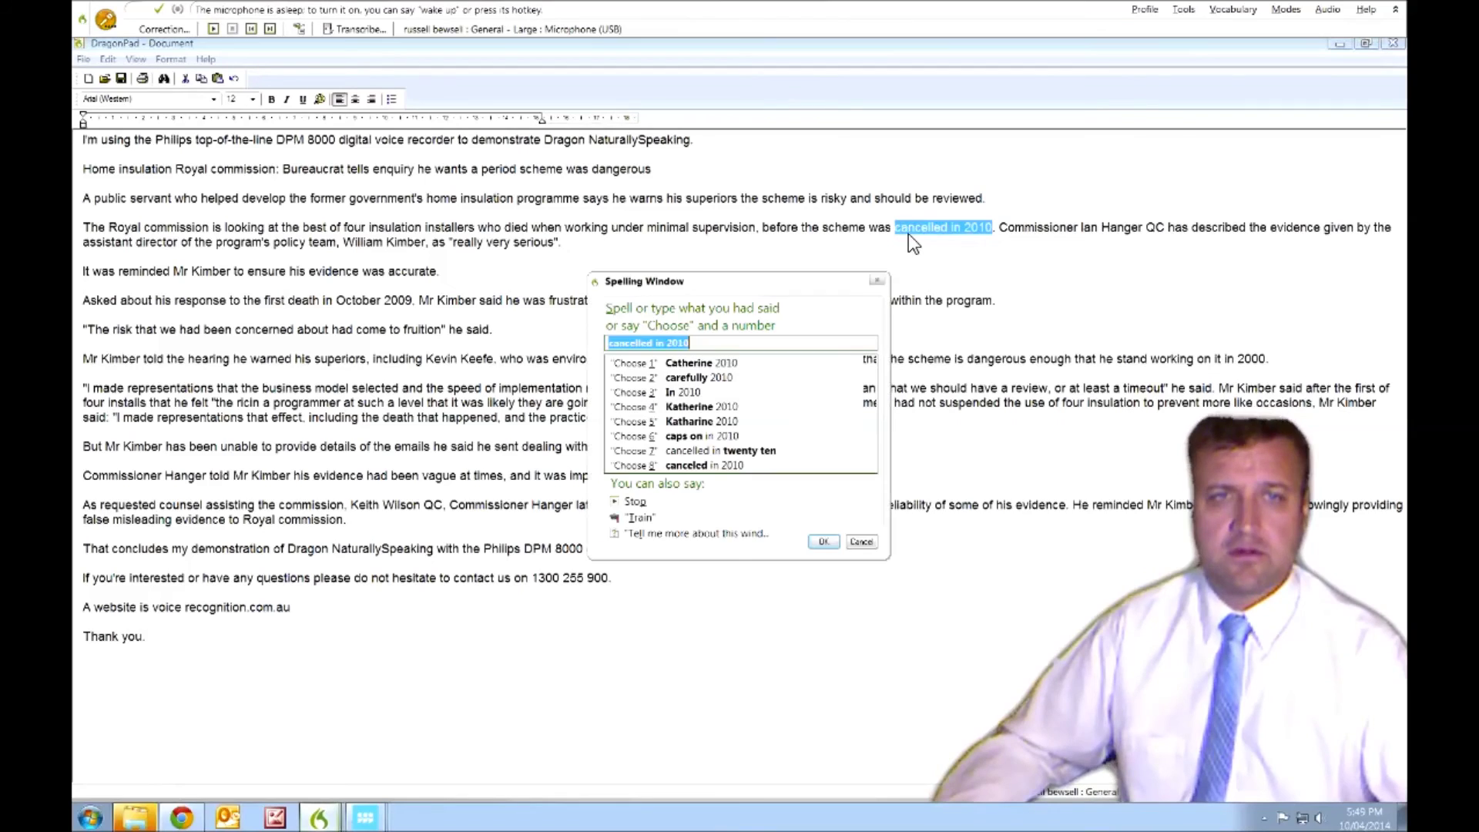
{"action": "left_click", "coordinate": [881, 280]}
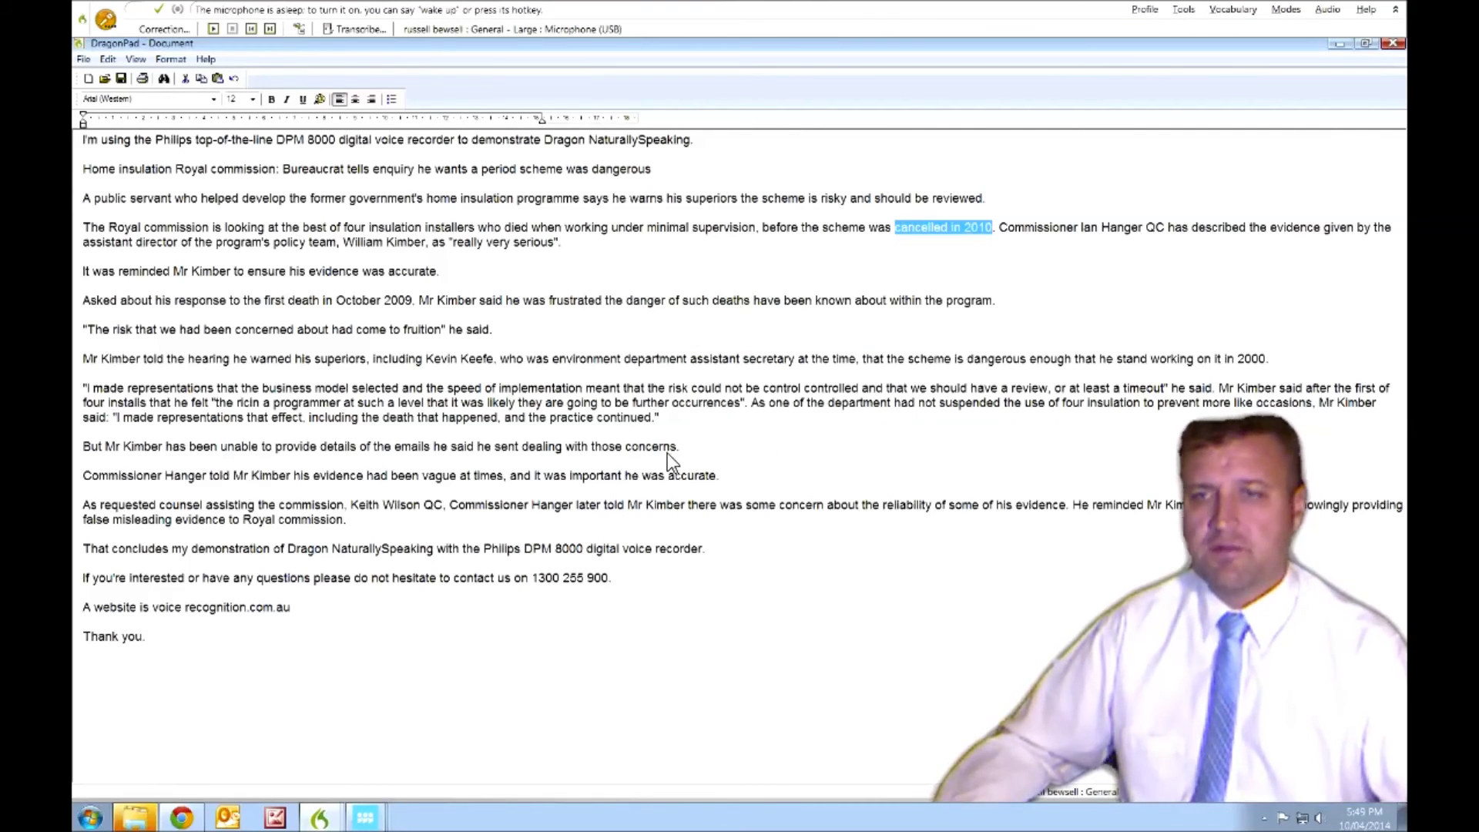
{"action": "left_click", "coordinate": [89, 445]}
{"action": "right_click", "coordinate": [94, 443]}
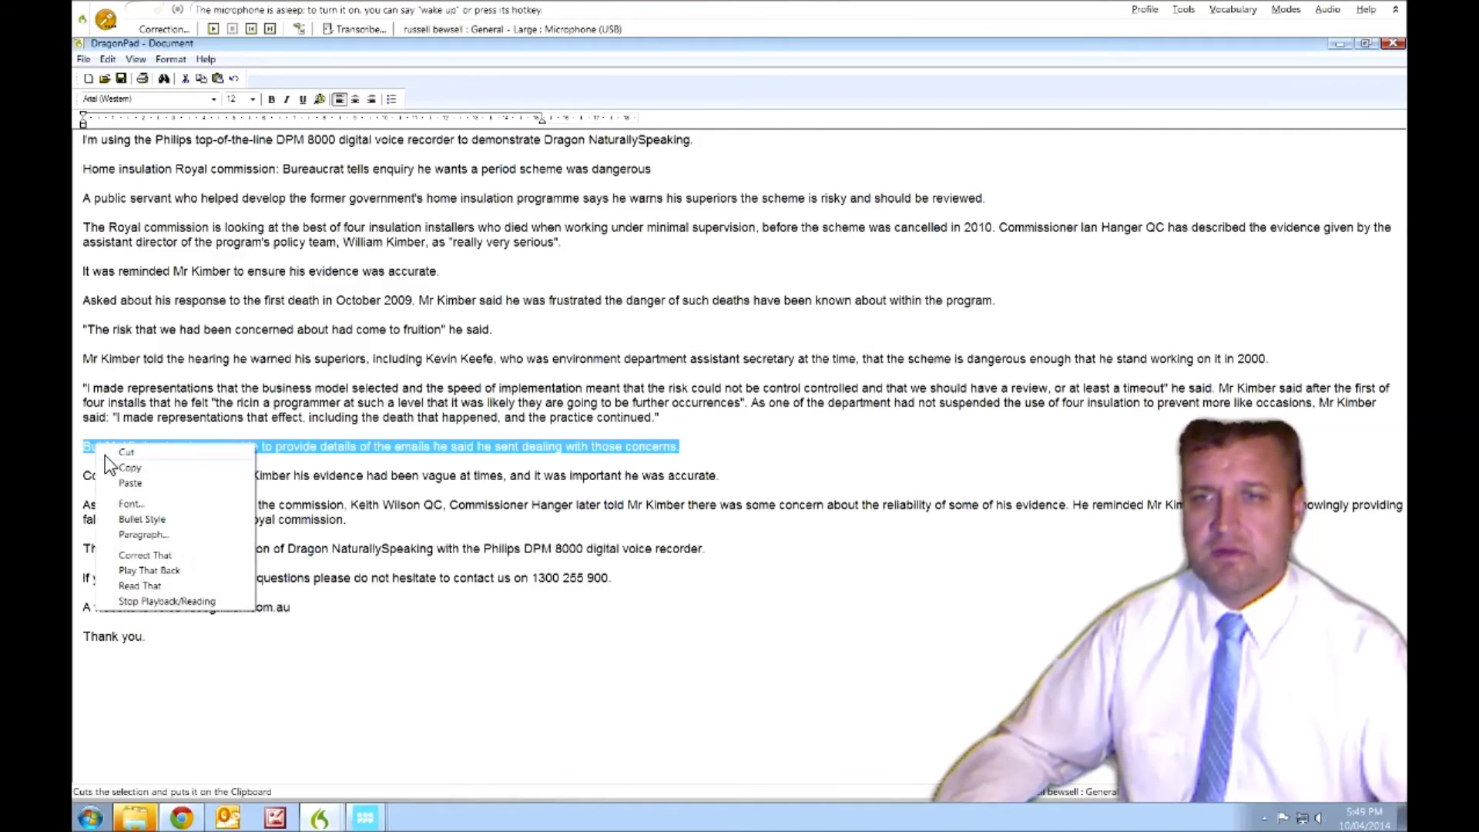
{"action": "left_click", "coordinate": [161, 573]}
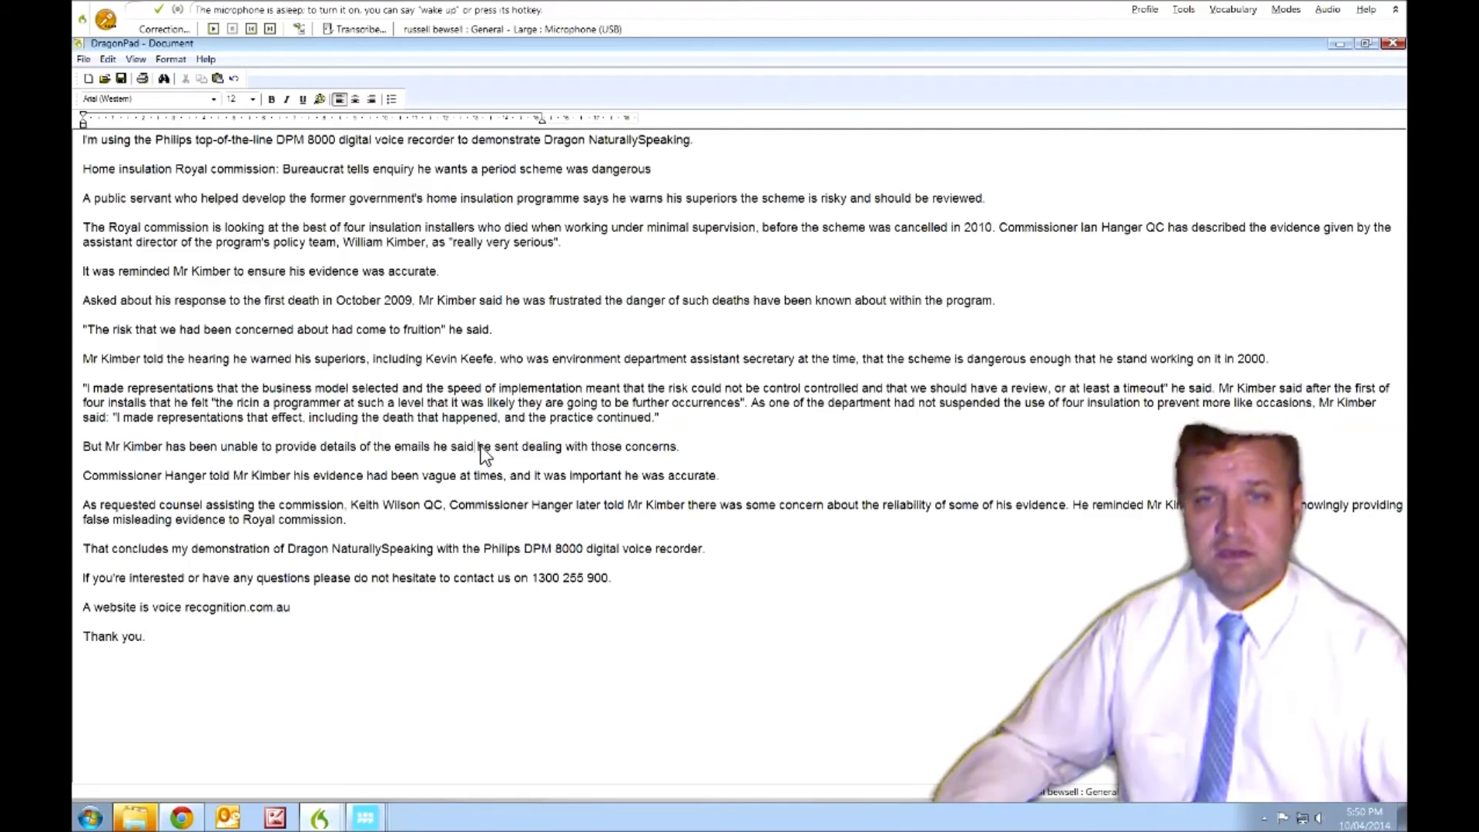
- Delete the duplicated 'he said' so the line reads 'emails he sent dealing'
{"action": "key", "text": "BackSpace"}
{"action": "key", "text": "BackSpace"}
{"action": "key", "text": "BackSpace"}
{"action": "key", "text": "BackSpace"}
{"action": "key", "text": "BackSpace"}
{"action": "key", "text": "BackSpace"}
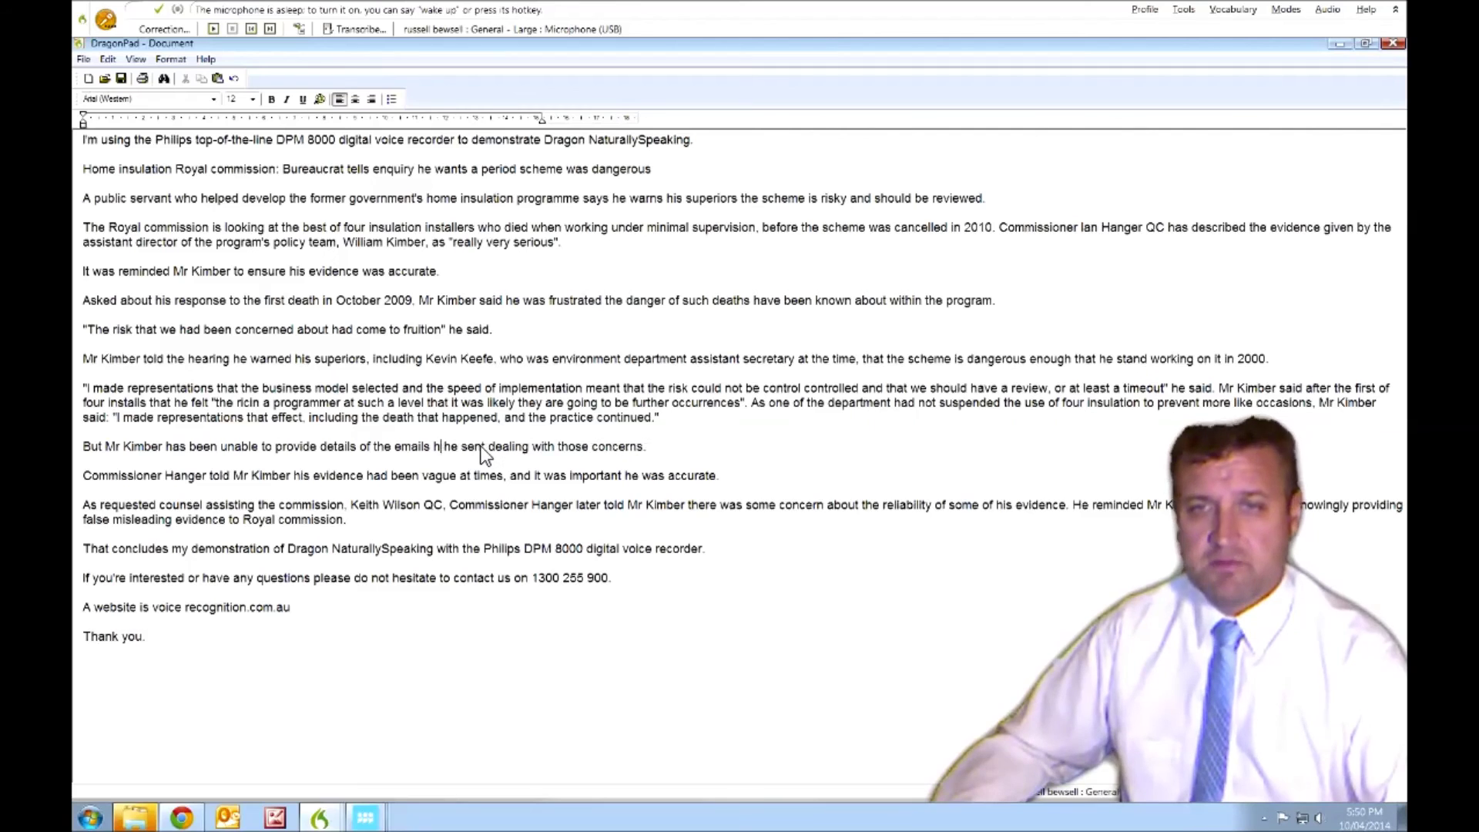
{"action": "key", "text": "BackSpace"}
{"action": "left_click", "coordinate": [451, 428]}
- Select the entire article and copy it to the clipboard
{"action": "key", "text": "ctrl+a"}
{"action": "right_click", "coordinate": [519, 405]}
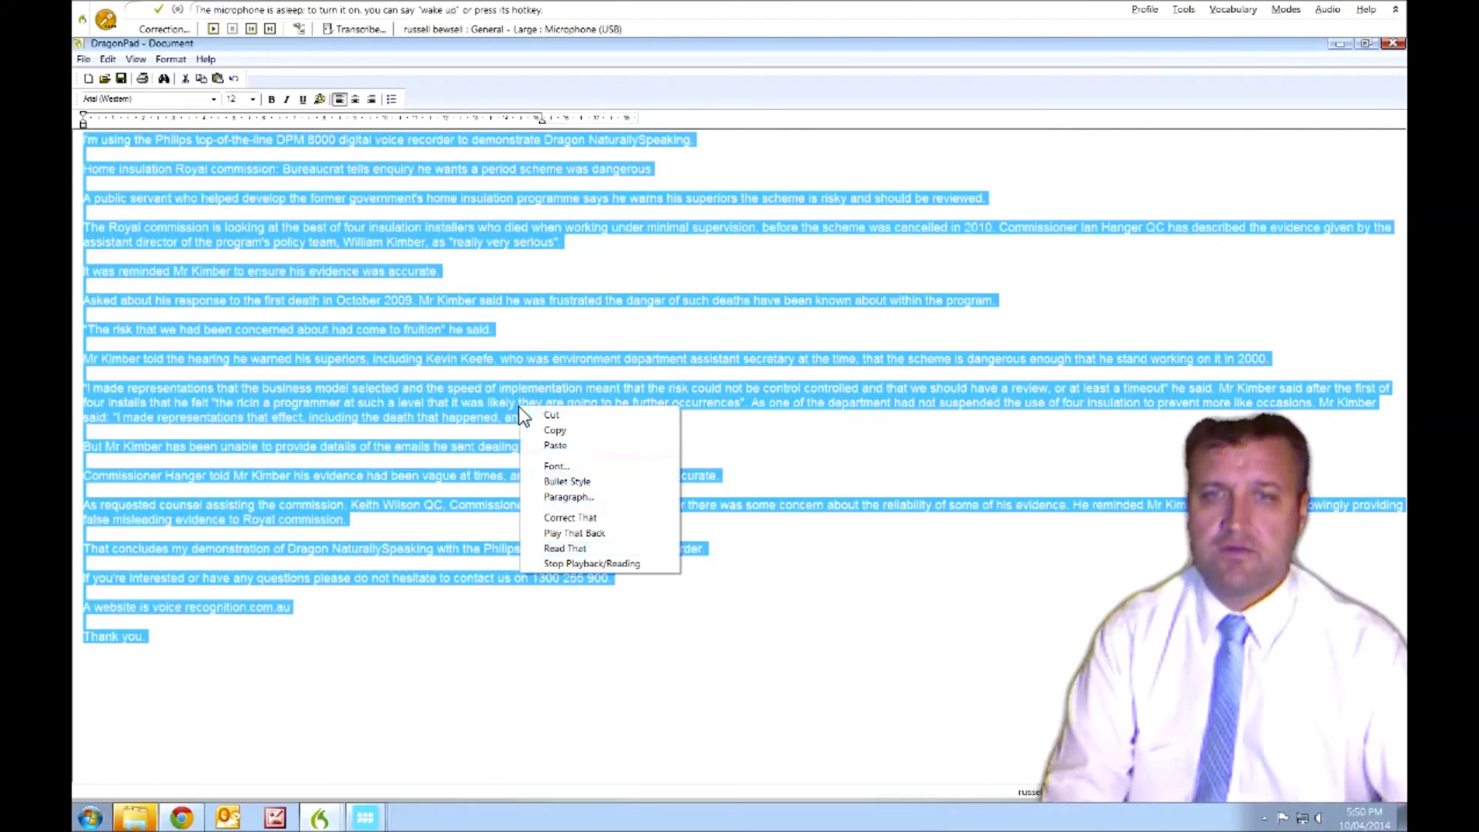
{"action": "left_click", "coordinate": [561, 431]}
{"action": "left_click", "coordinate": [82, 58]}
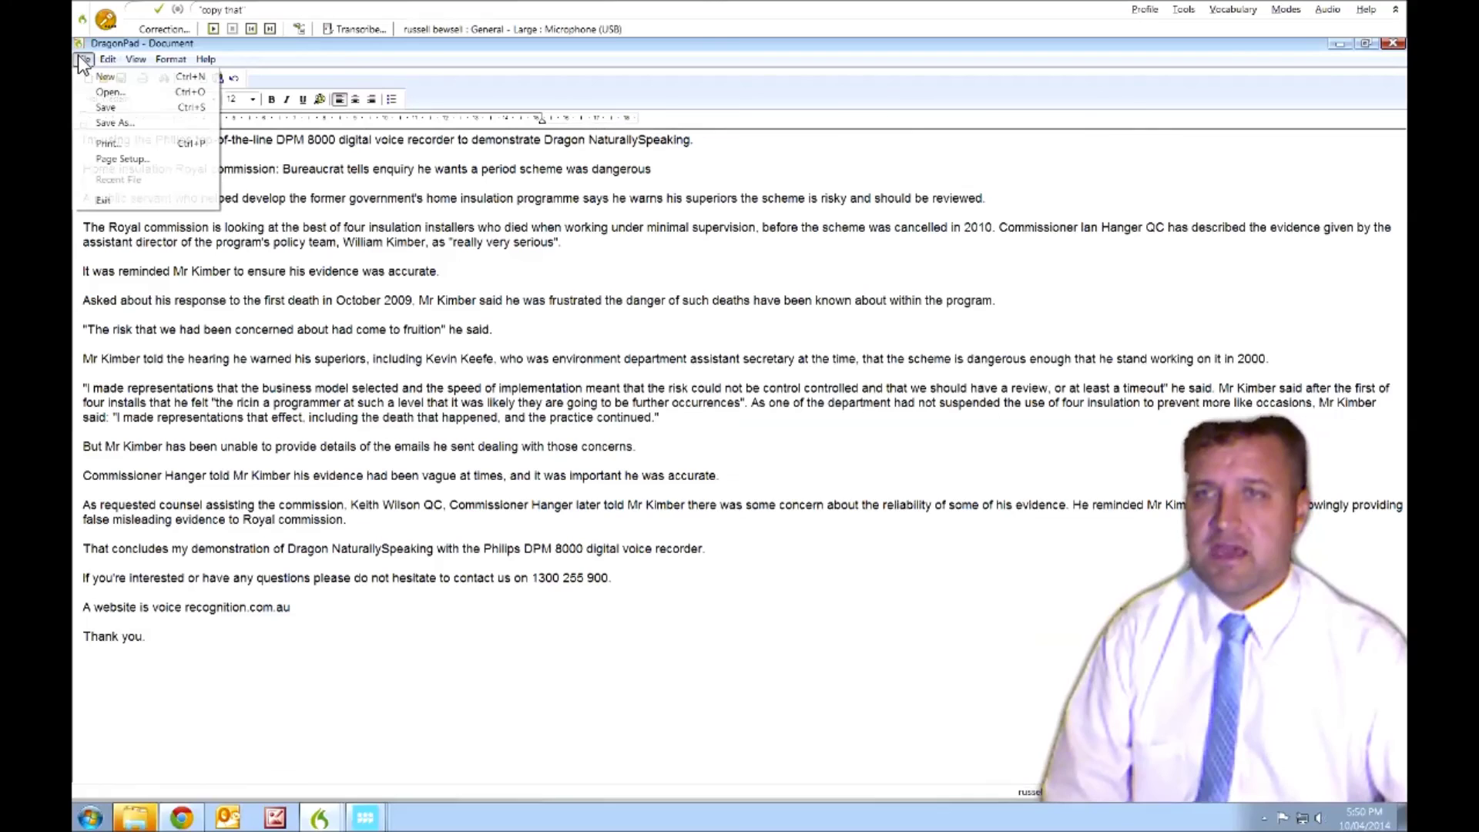
{"action": "left_click", "coordinate": [461, 362]}
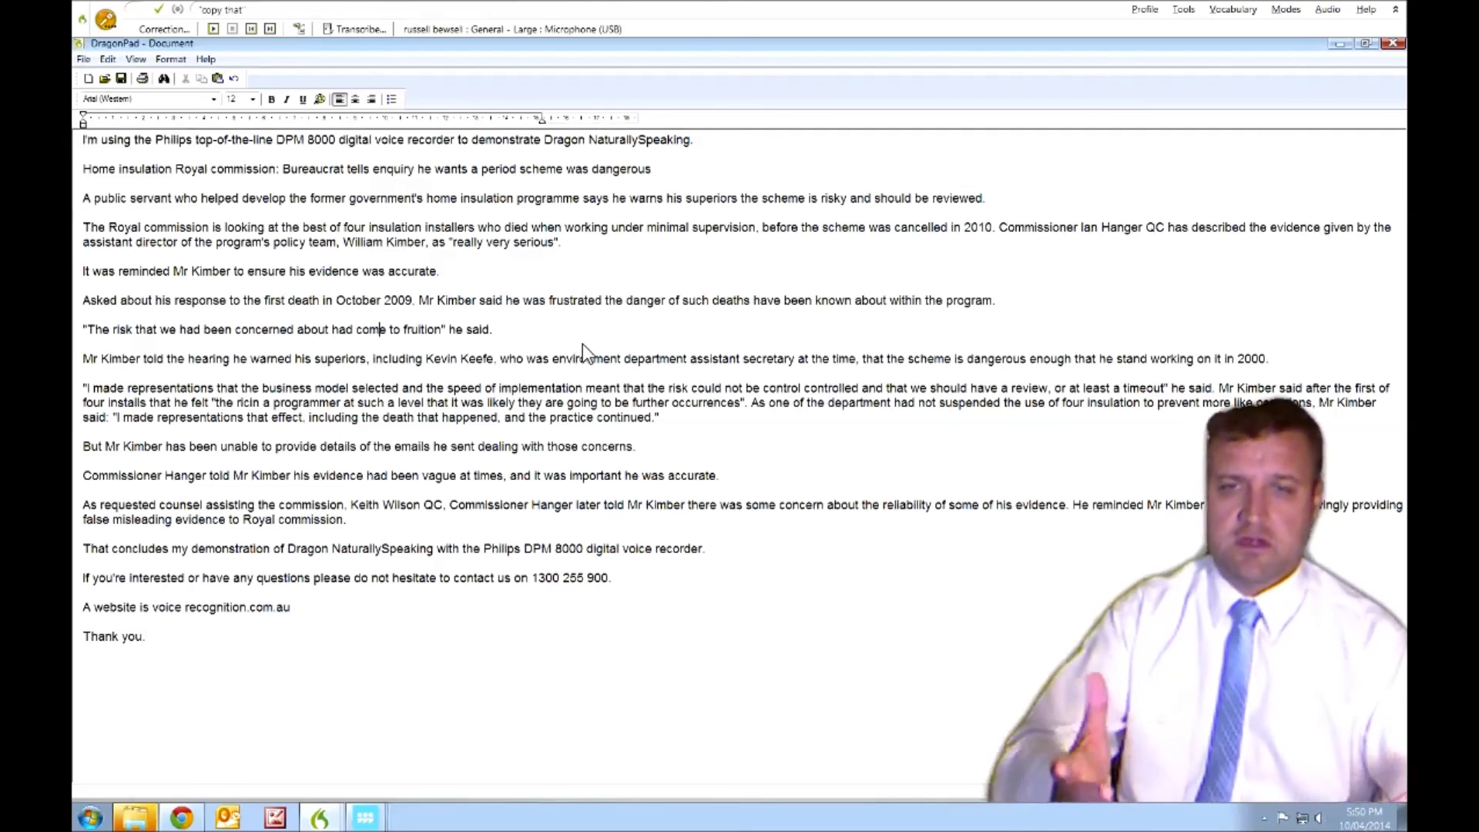